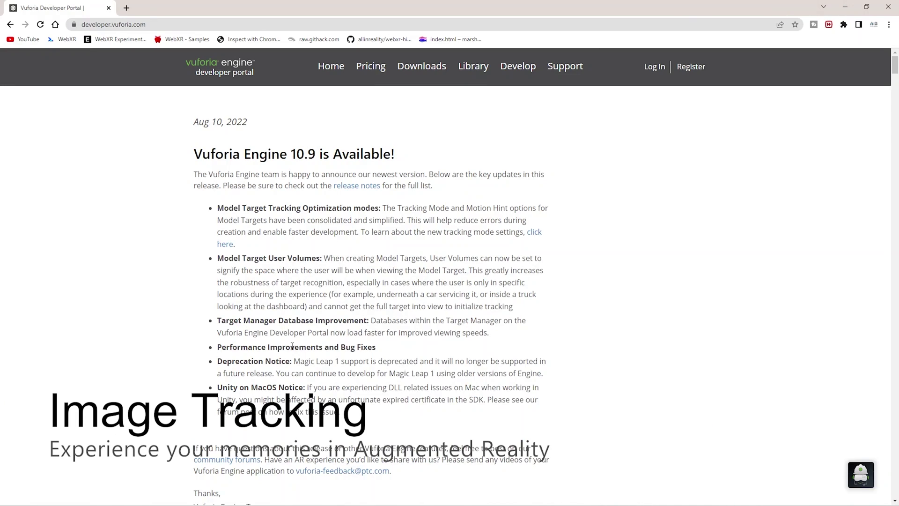
Step: Sign in to the Vuforia developer portal and copy the VuforiaTest license key
{"action": "left_click", "coordinate": [415, 73]}
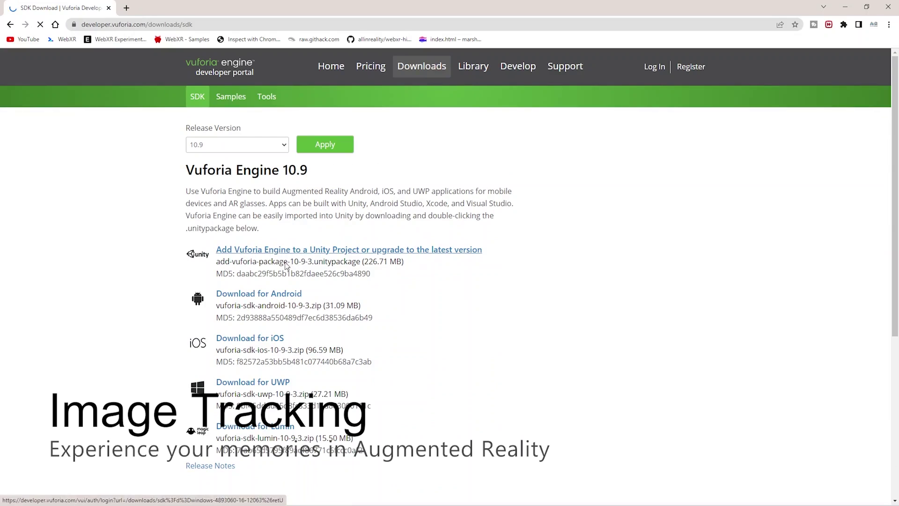
{"action": "left_click", "coordinate": [658, 68]}
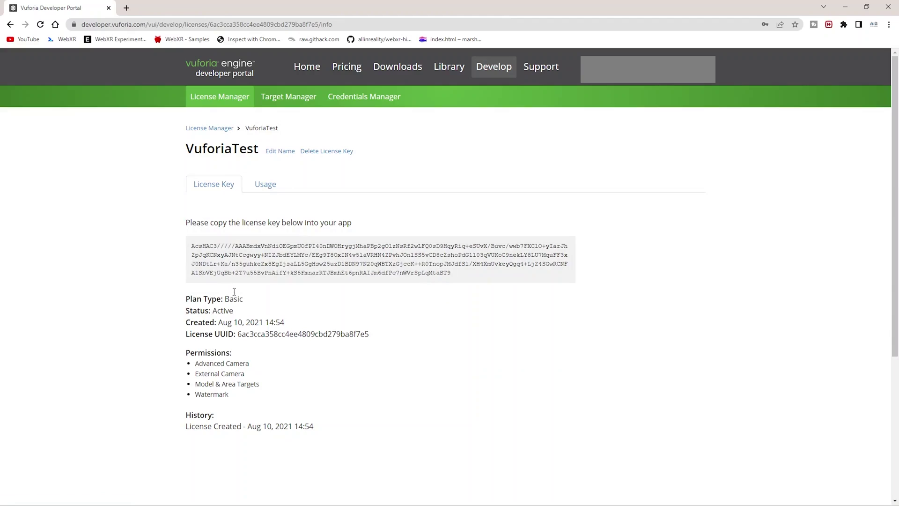
{"action": "left_click", "coordinate": [247, 270]}
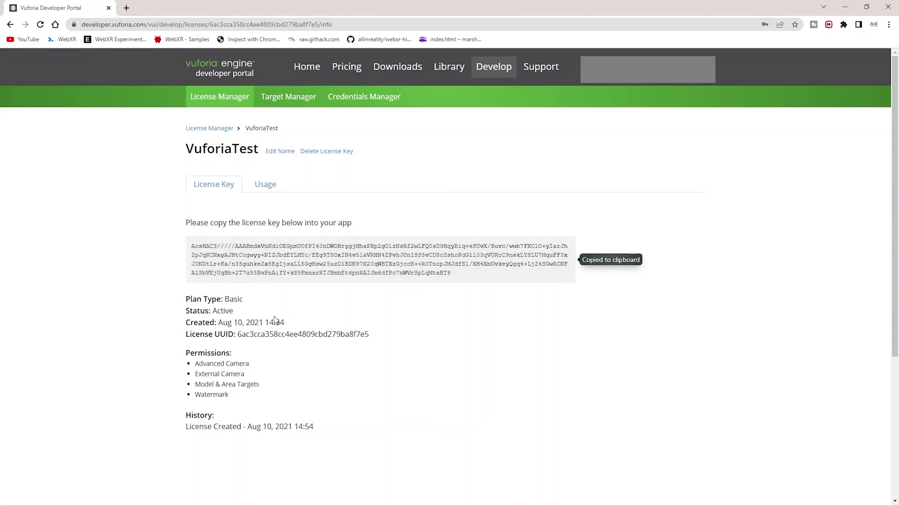
Step: Add Target.png to the VuforiaTest database as an Image target with width 1
{"action": "left_click", "coordinate": [280, 100]}
{"action": "left_click", "coordinate": [239, 231]}
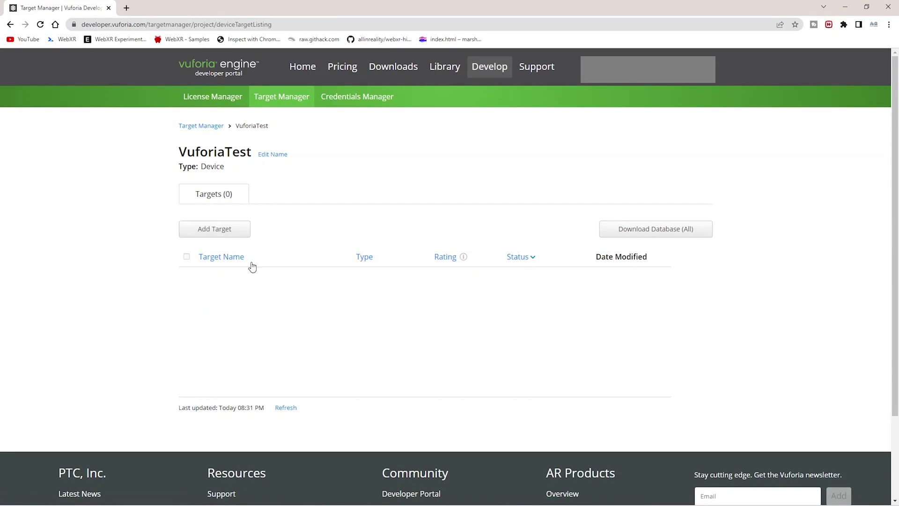
{"action": "left_click", "coordinate": [226, 230]}
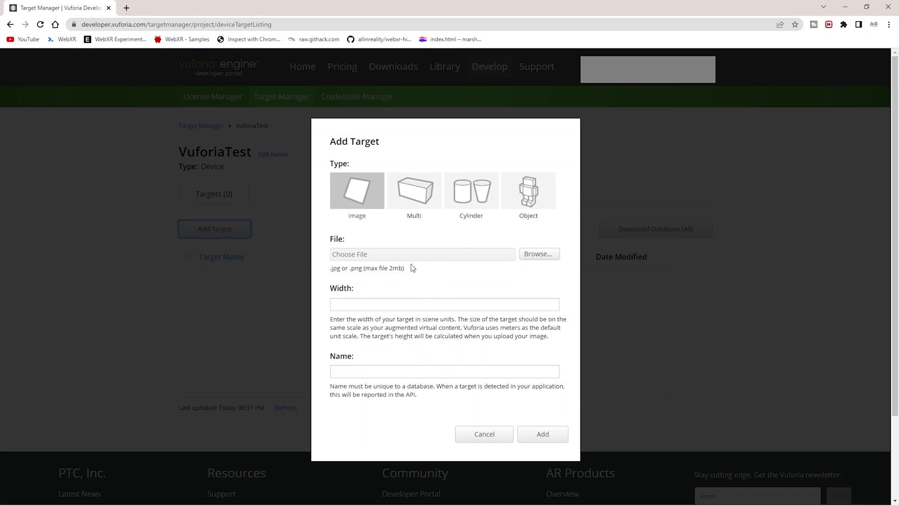
{"action": "left_click", "coordinate": [348, 201]}
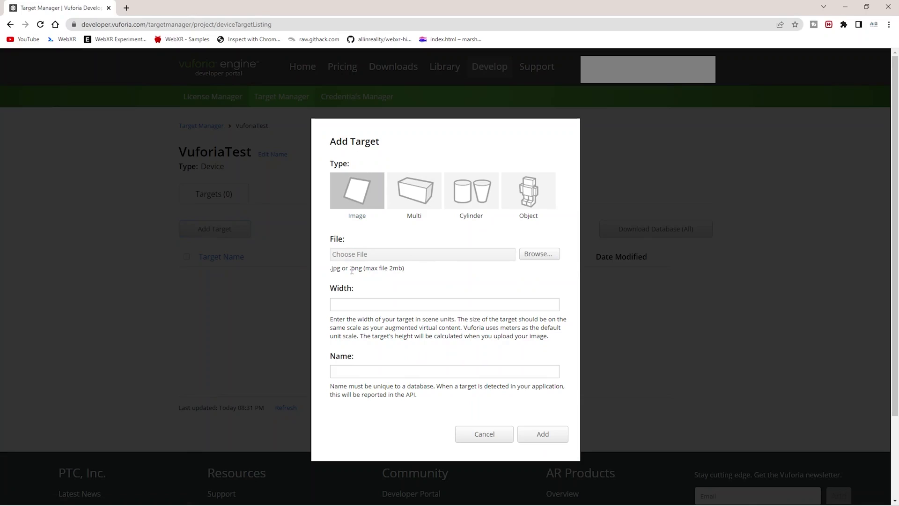
{"action": "left_click", "coordinate": [344, 304]}
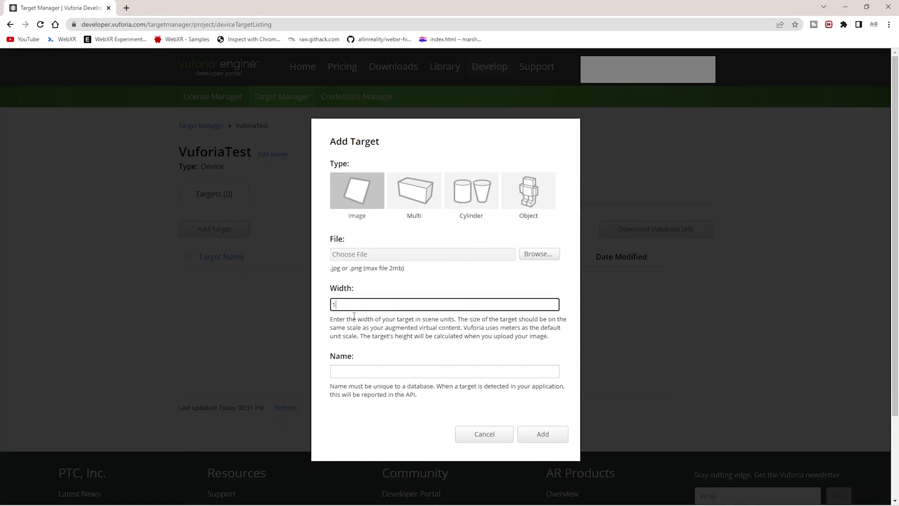
{"action": "left_click", "coordinate": [361, 371]}
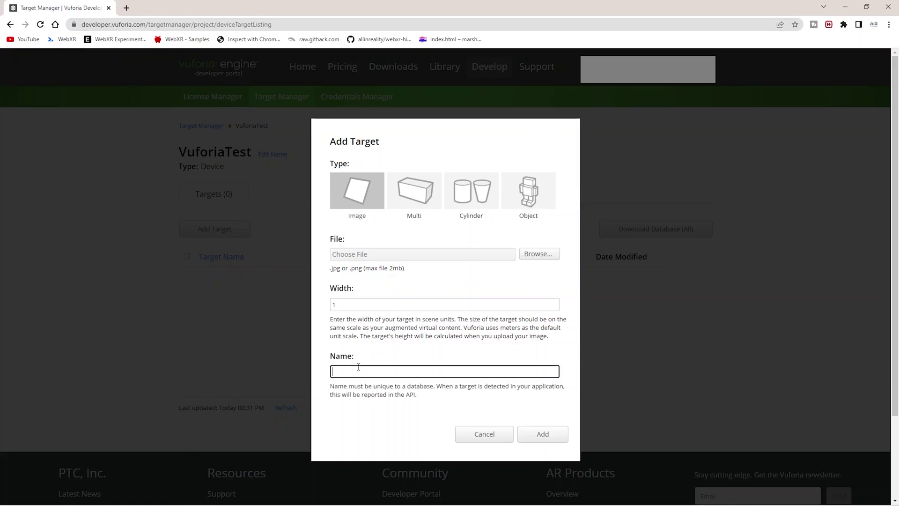
{"action": "left_click", "coordinate": [540, 254]}
{"action": "double_click", "coordinate": [668, 301]}
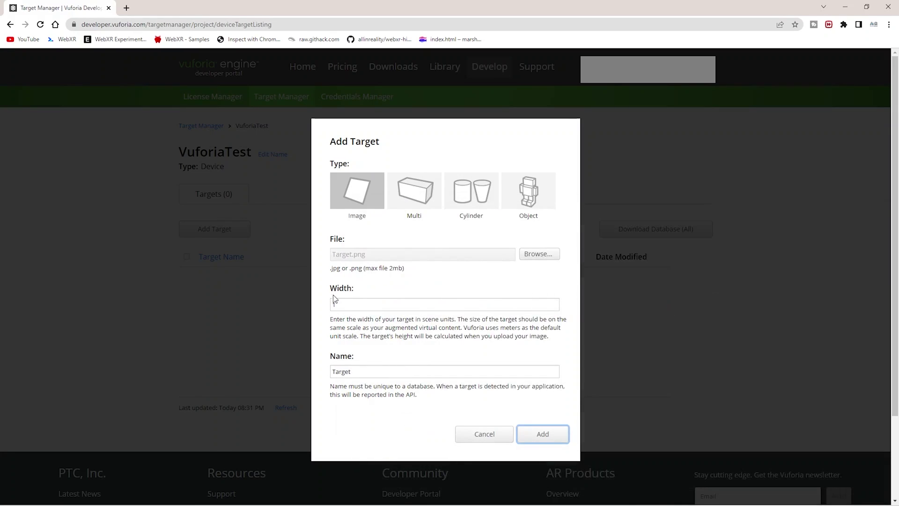
{"action": "left_click", "coordinate": [540, 435]}
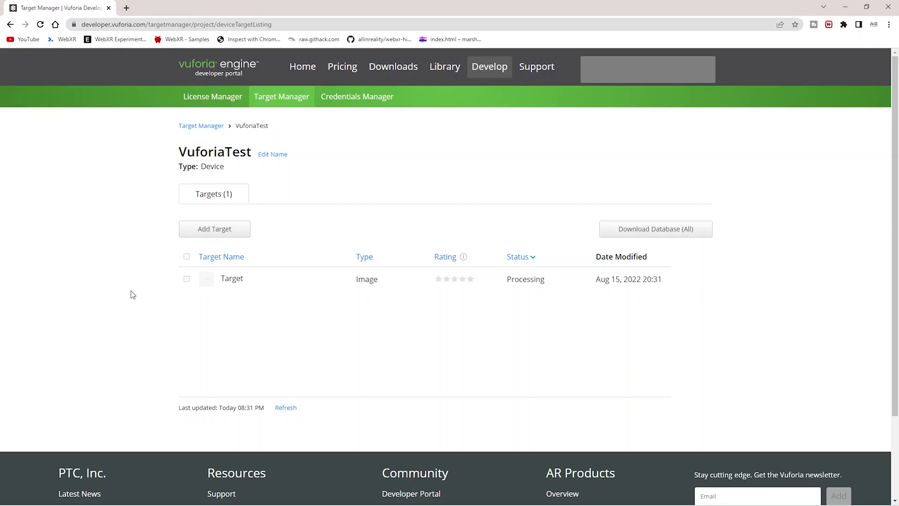
Step: Add Target-1.png as a second image target with width 1 and show its features
{"action": "left_click", "coordinate": [210, 232]}
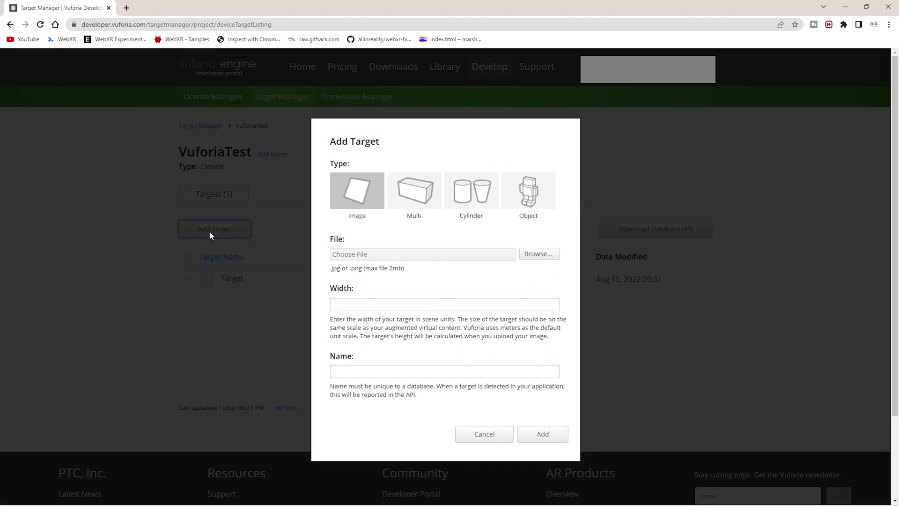
{"action": "left_click", "coordinate": [539, 254]}
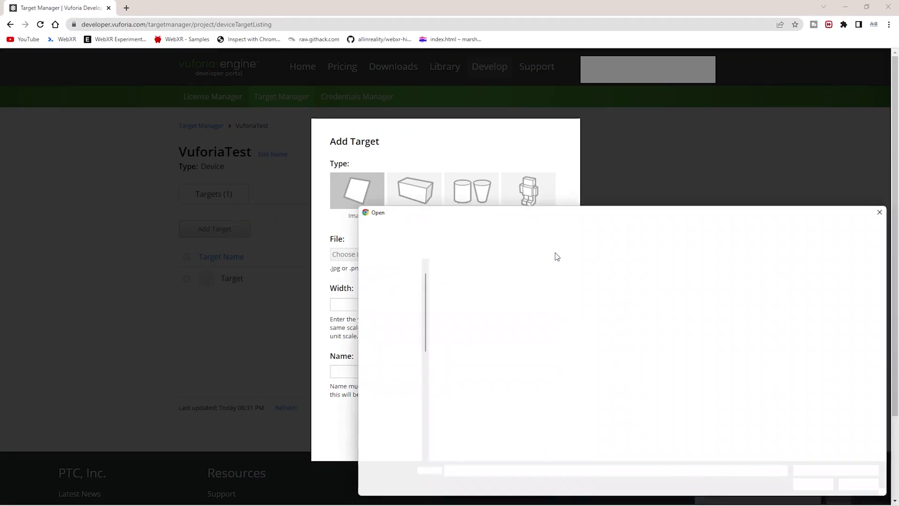
{"action": "double_click", "coordinate": [548, 328]}
{"action": "left_click", "coordinate": [543, 436]}
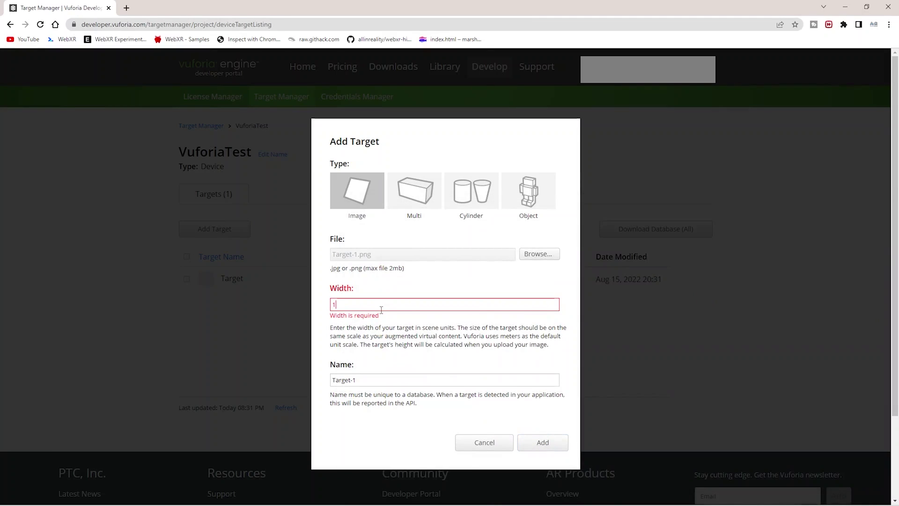
{"action": "left_click", "coordinate": [554, 445]}
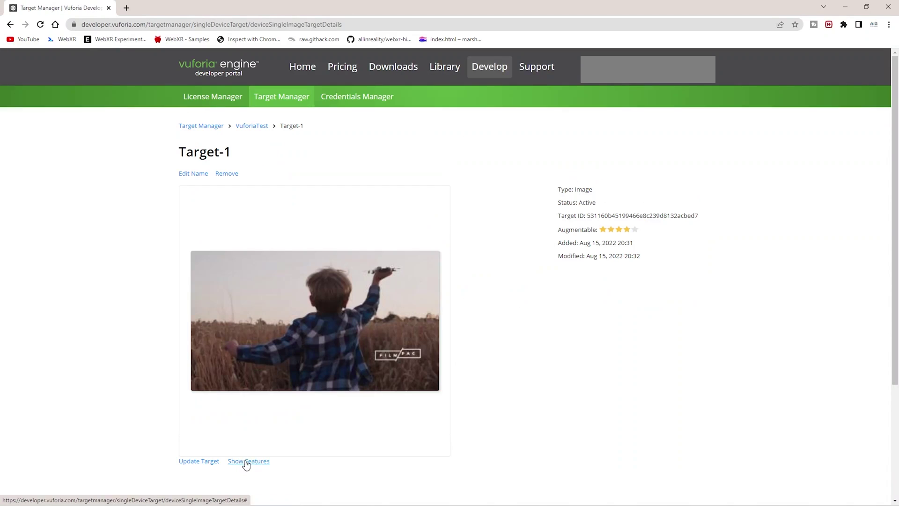
{"action": "left_click", "coordinate": [245, 461]}
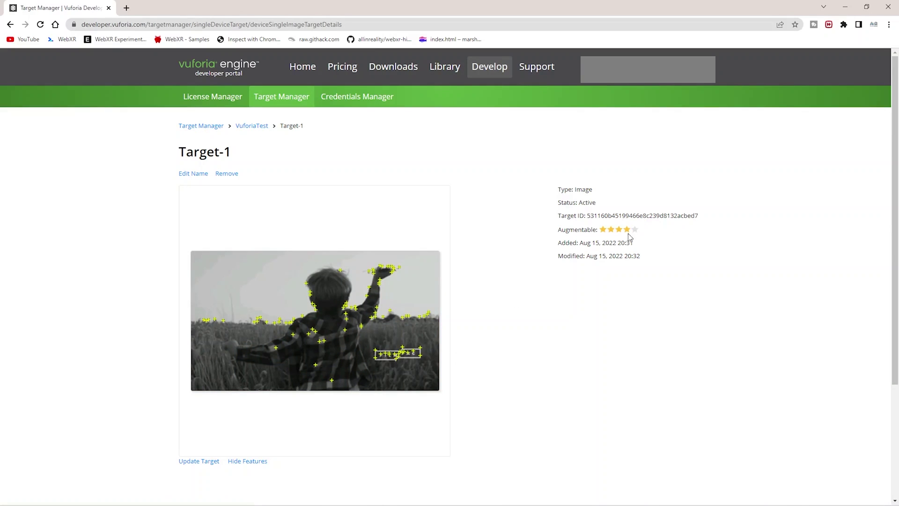
Step: Select both targets and download the database for the Unity Editor platform
{"action": "left_click", "coordinate": [255, 127]}
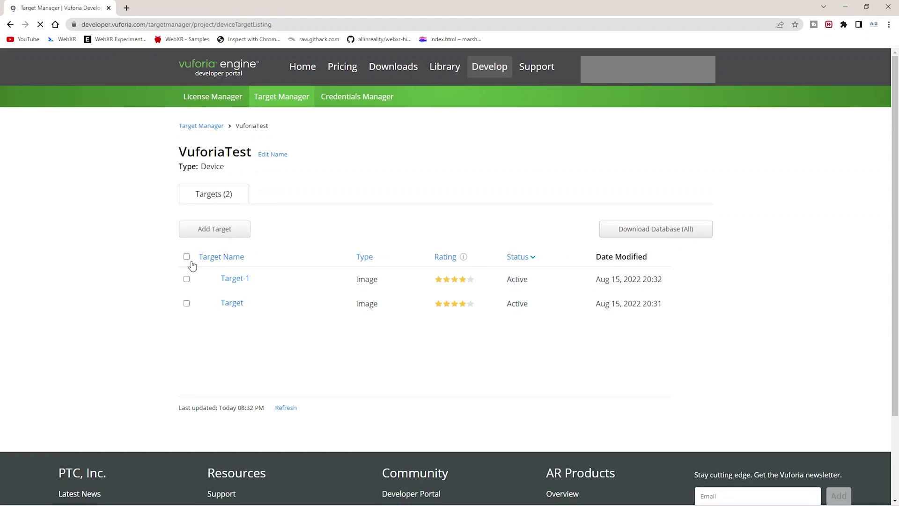
{"action": "left_click", "coordinate": [187, 257]}
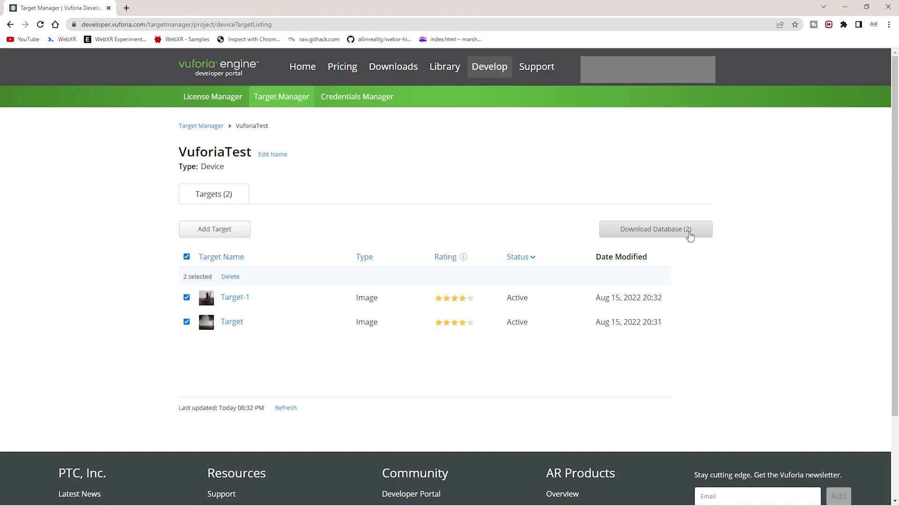
{"action": "left_click", "coordinate": [685, 232]}
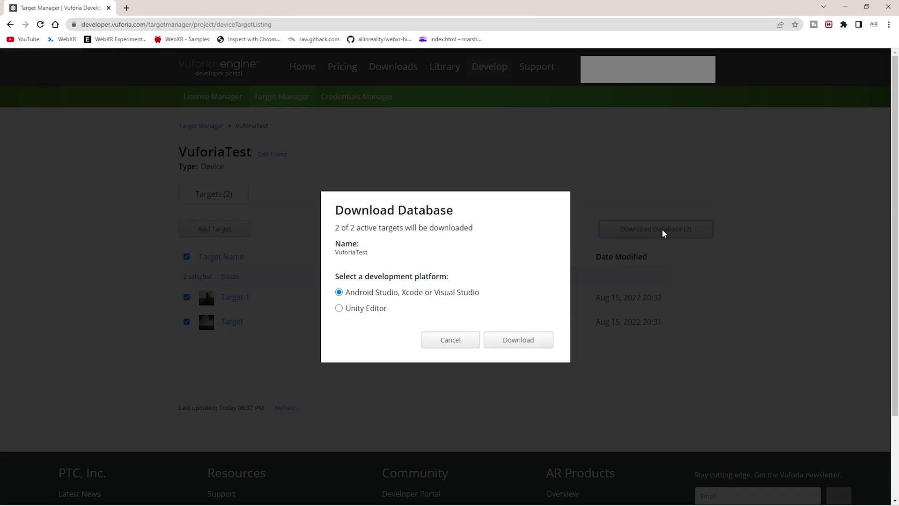
{"action": "left_click", "coordinate": [340, 308]}
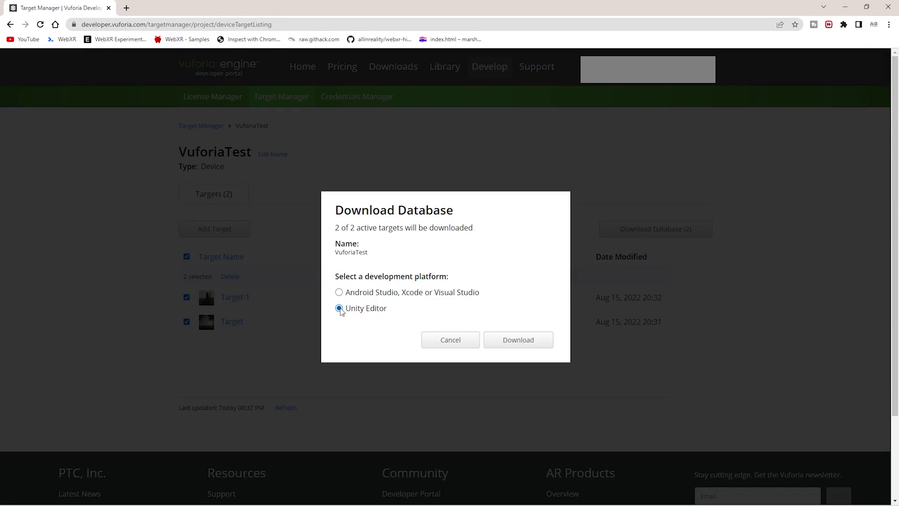
{"action": "left_click", "coordinate": [523, 345]}
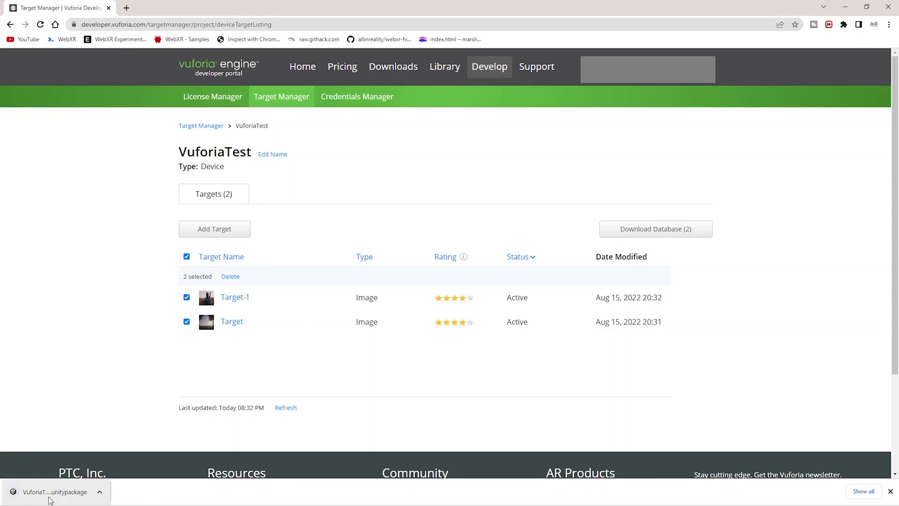
Step: In Unity's Build Settings, target Android and add SampleScene to the build
{"action": "key", "text": "alt+Tab"}
{"action": "left_click", "coordinate": [35, 375]}
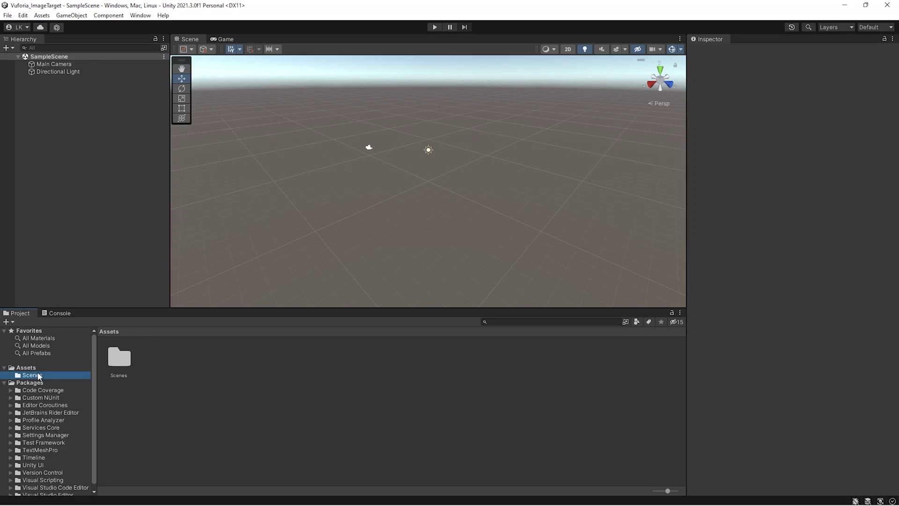
{"action": "left_click", "coordinate": [28, 368]}
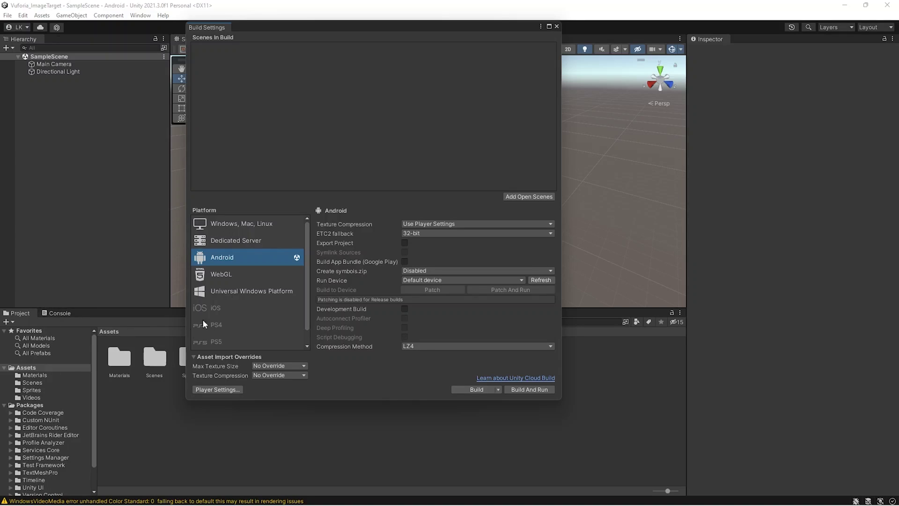
{"action": "left_click", "coordinate": [529, 196]}
Step: Set the Player scripting backend to IL2CPP and enable the ARM64 architecture
{"action": "left_click", "coordinate": [217, 389]}
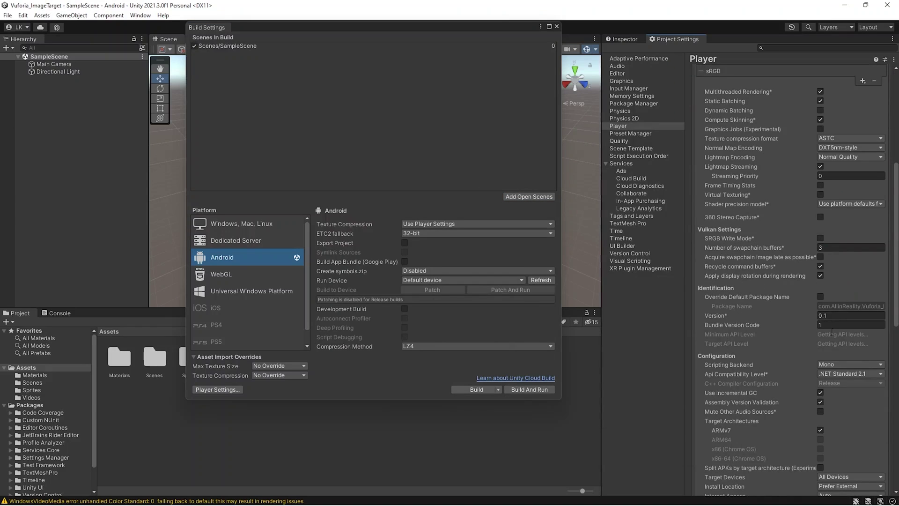
{"action": "left_click", "coordinate": [826, 364]}
{"action": "left_click", "coordinate": [838, 382]}
{"action": "scroll", "coordinate": [842, 375], "scroll_direction": "down", "scroll_amount": 3}
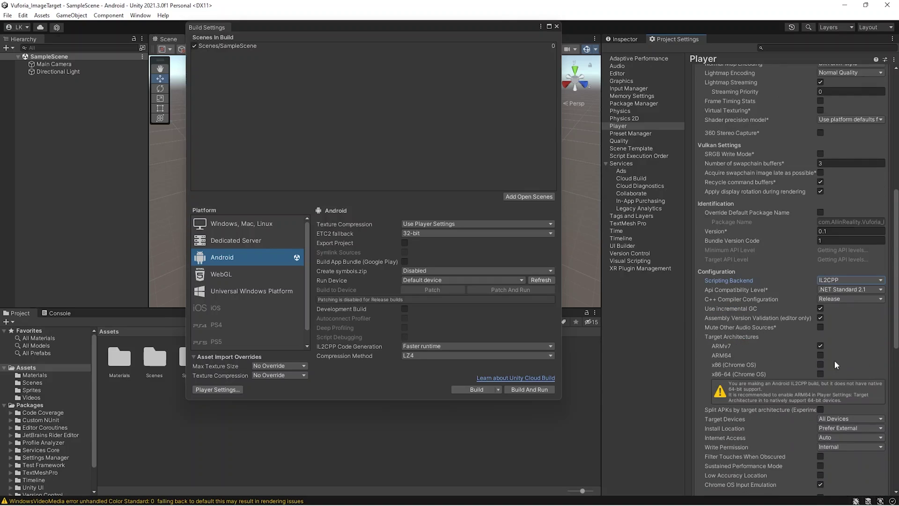
{"action": "left_click", "coordinate": [820, 354]}
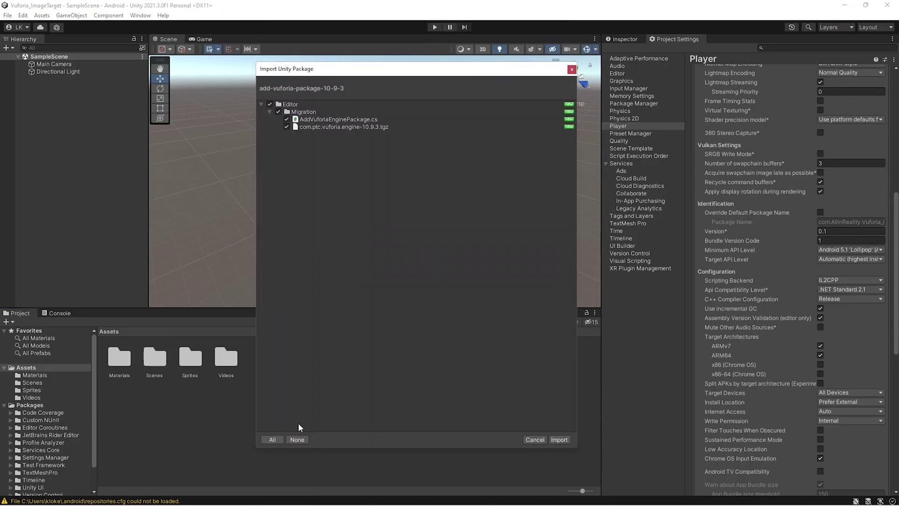
Step: Import the add-vuforia-package-10-9-3 package, then set Minimum API Level to Android 8.0 'Oreo'
{"action": "left_click", "coordinate": [559, 440]}
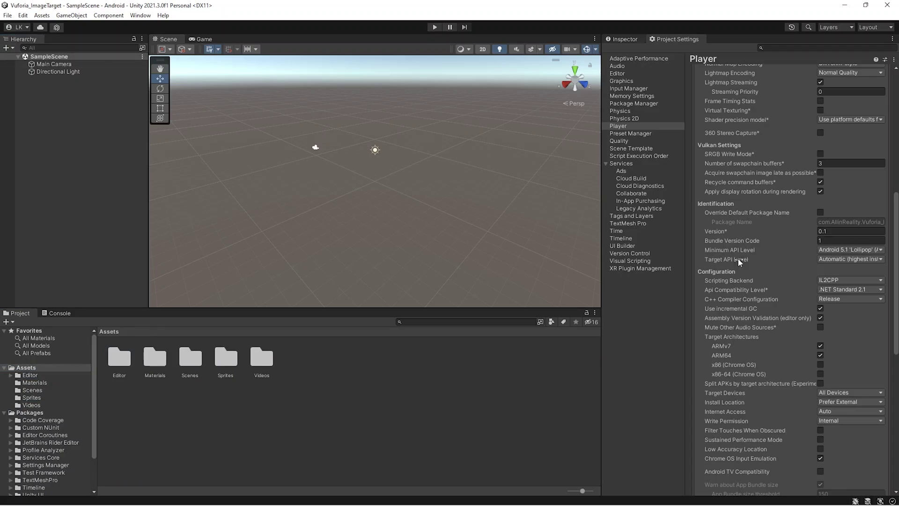
{"action": "left_click", "coordinate": [834, 250]}
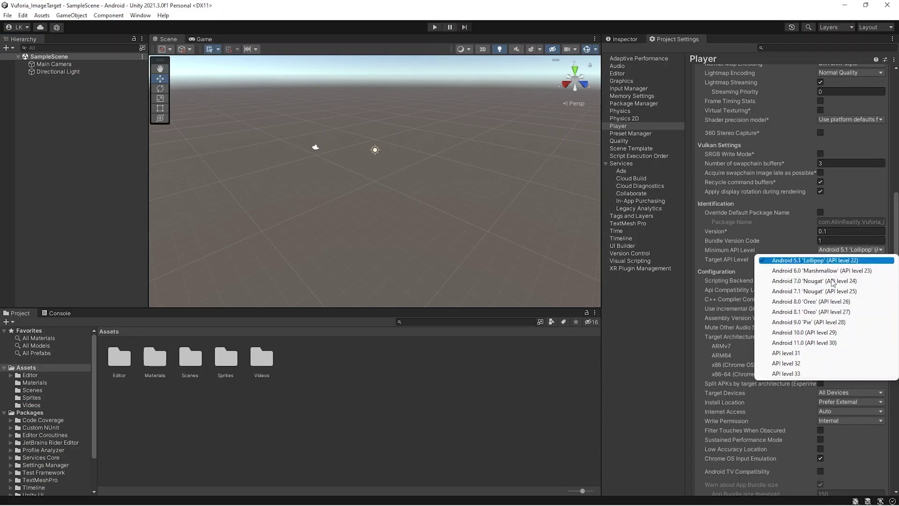
{"action": "left_click", "coordinate": [807, 301]}
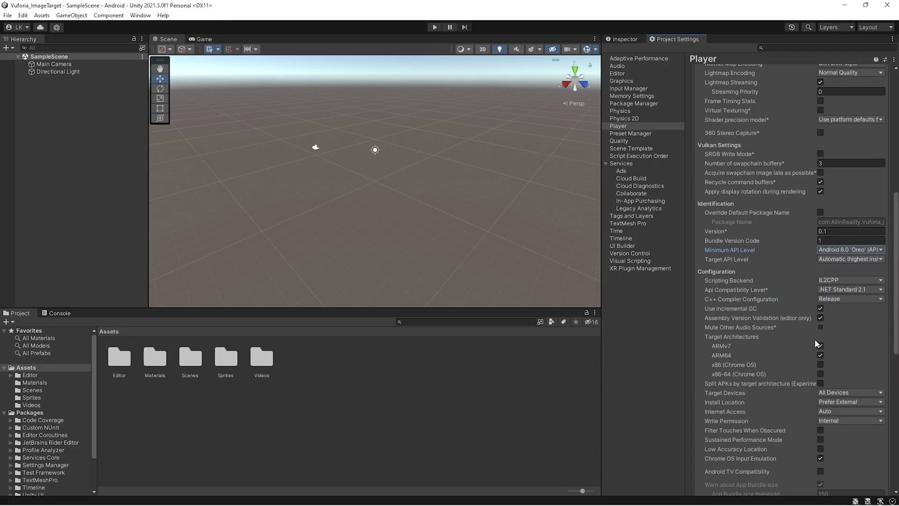
{"action": "scroll", "coordinate": [816, 341], "scroll_direction": "down", "scroll_amount": 5}
{"action": "scroll", "coordinate": [816, 342], "scroll_direction": "up", "scroll_amount": 2}
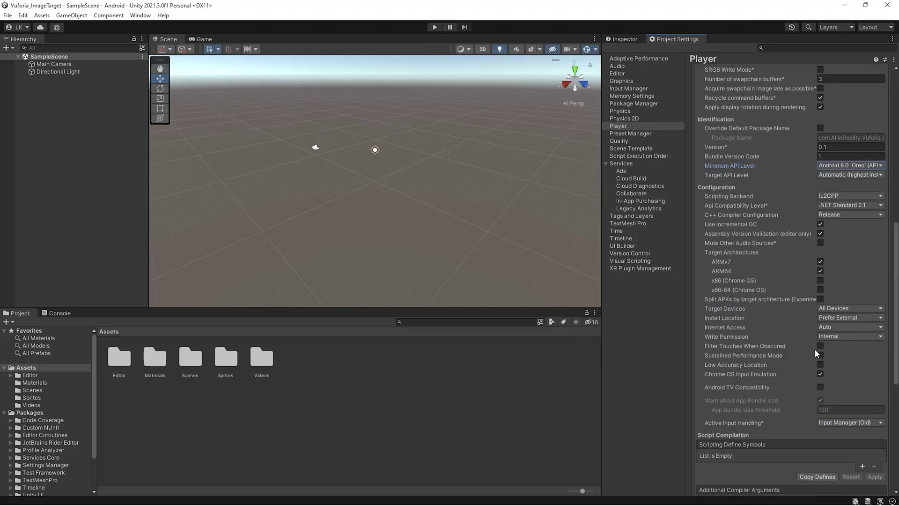
{"action": "scroll", "coordinate": [815, 349], "scroll_direction": "up", "scroll_amount": 10}
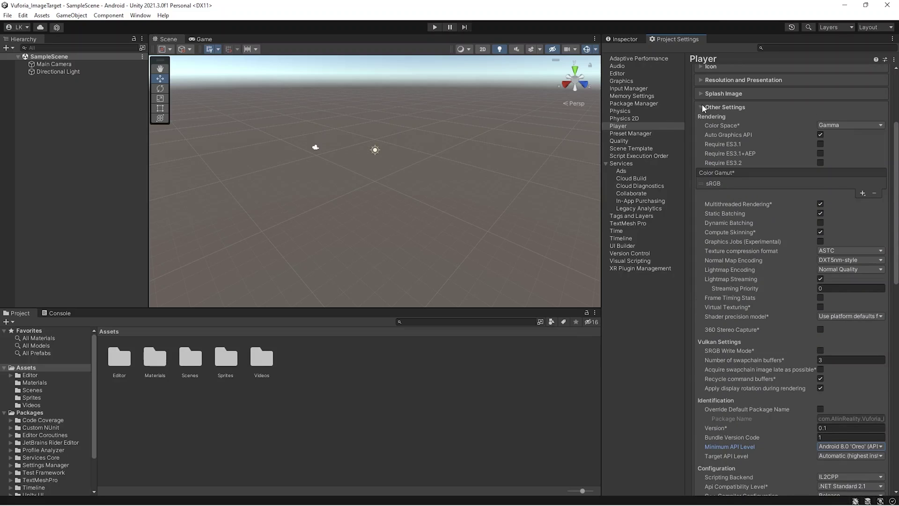
Step: Add a Vuforia Engine Image Target to the scene
{"action": "scroll", "coordinate": [825, 136], "scroll_direction": "down", "scroll_amount": 2}
{"action": "left_click", "coordinate": [6, 47]}
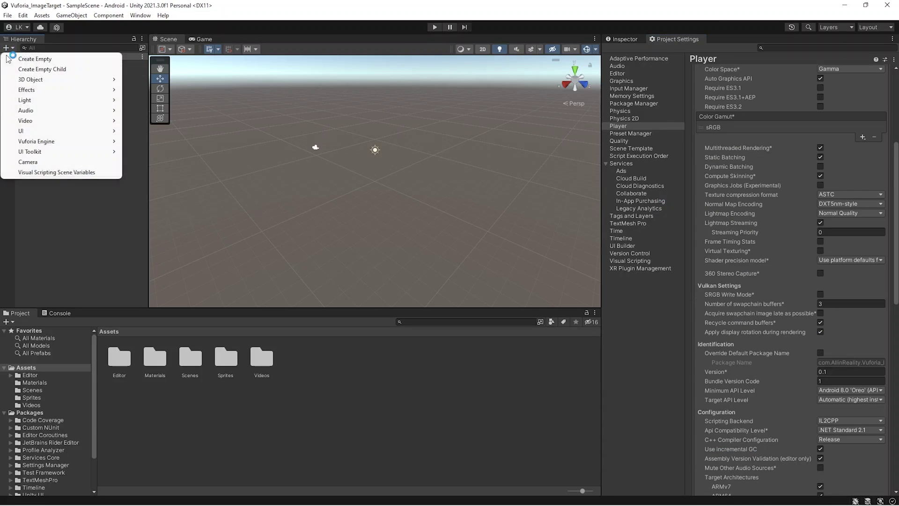
{"action": "mouse_move", "coordinate": [37, 143]}
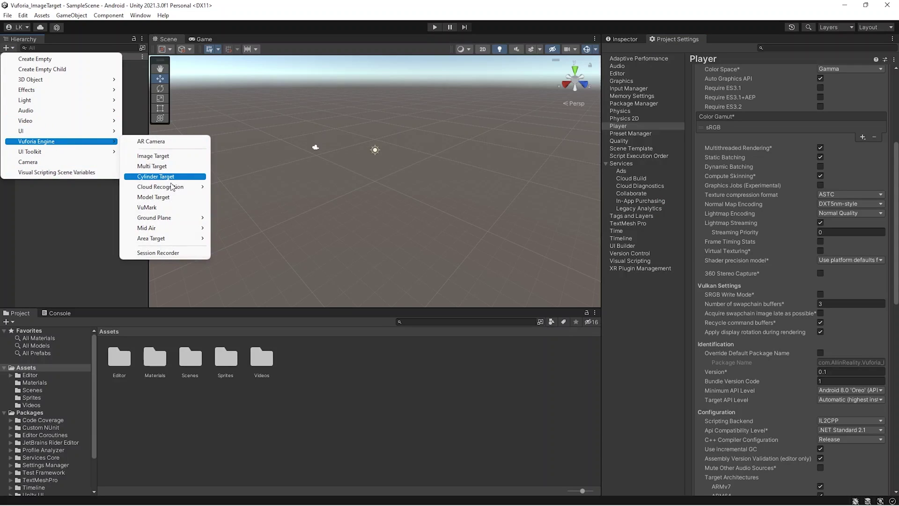
{"action": "left_click", "coordinate": [169, 156]}
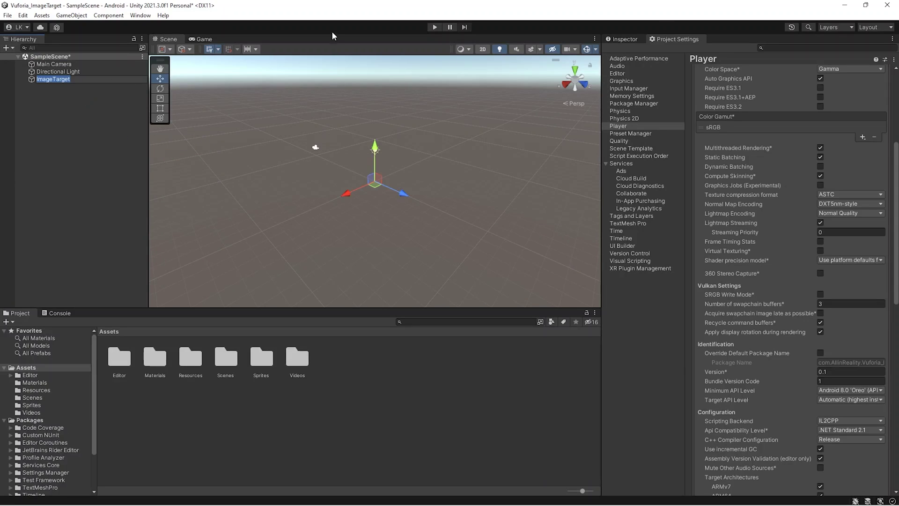
Step: Rename the image target to ImageTarget_1 and begin changing its Type
{"action": "left_click", "coordinate": [615, 39]}
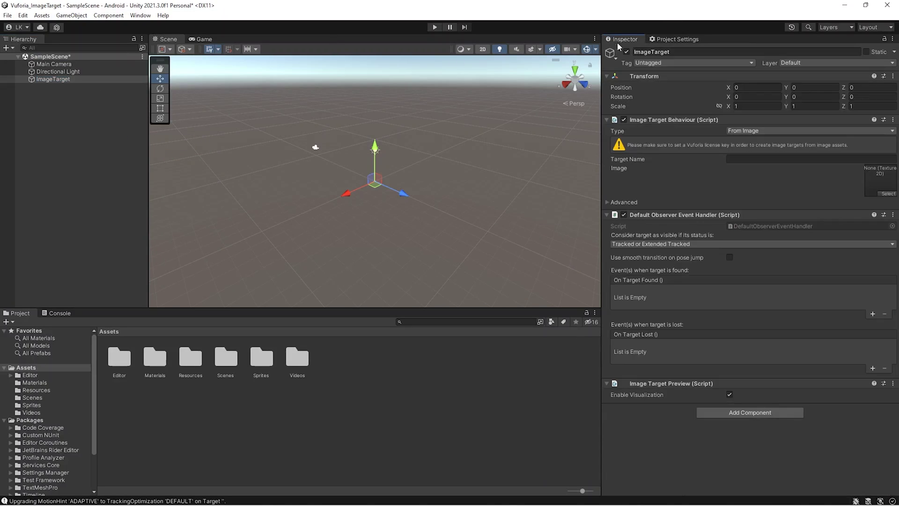
{"action": "left_click", "coordinate": [701, 53]}
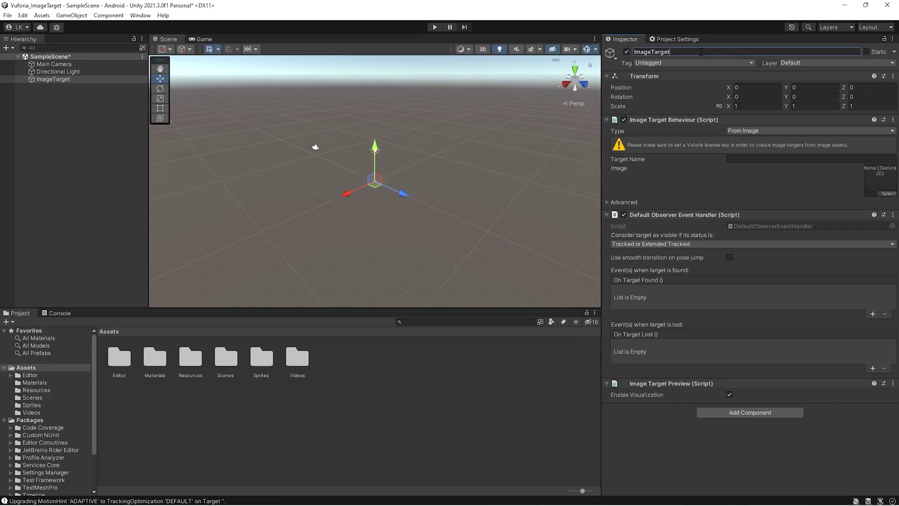
{"action": "type", "text": "_1"}
{"action": "left_click", "coordinate": [742, 130]}
Step: Set Type to From Database and import the default and VuforiaTest target databases
{"action": "left_click", "coordinate": [747, 152]}
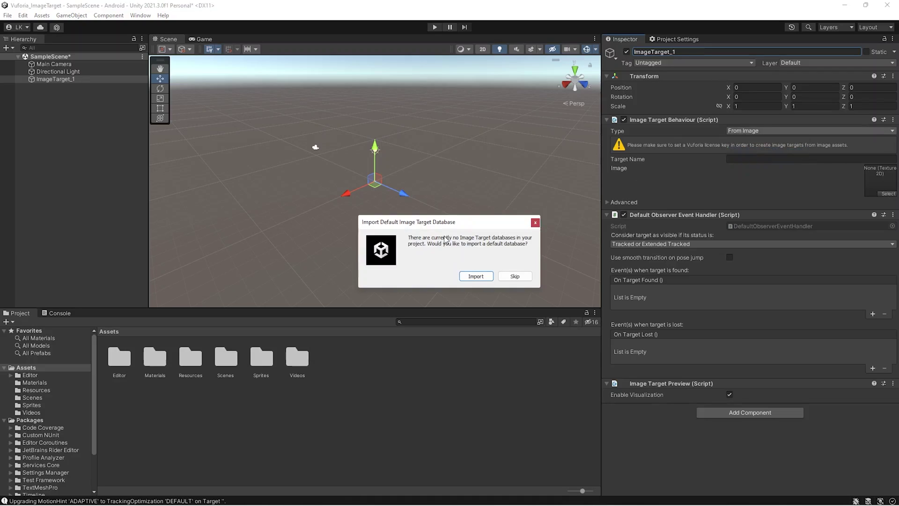
{"action": "left_click", "coordinate": [476, 275]}
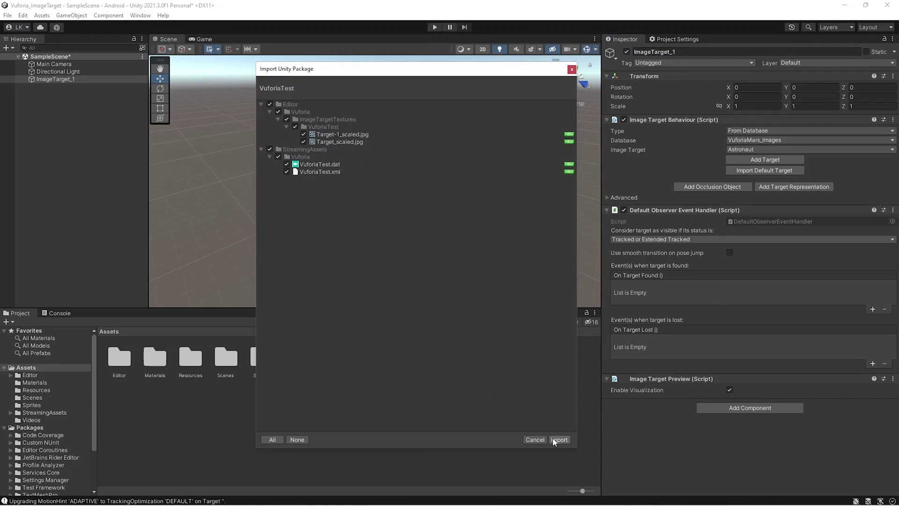
{"action": "left_click", "coordinate": [559, 440]}
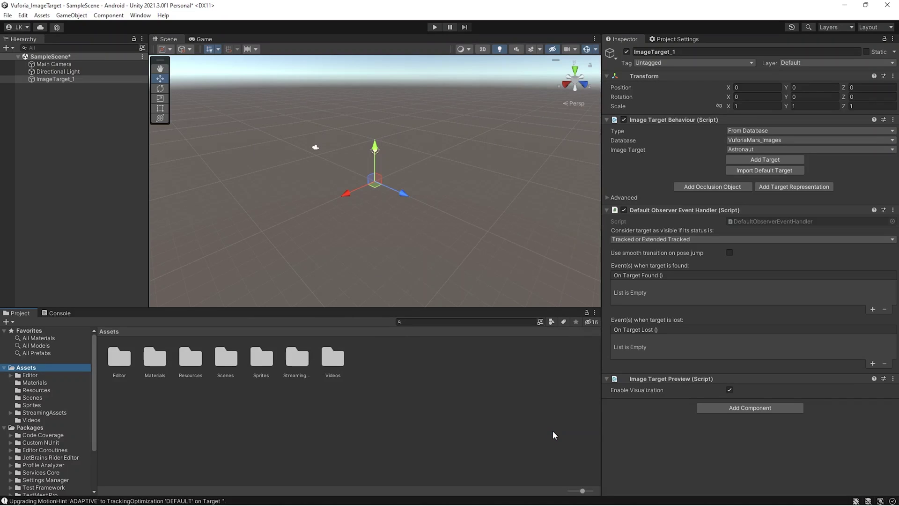
Step: Set the Image Target Behaviour's Database to VuforiaTest and its image to Target
{"action": "left_click", "coordinate": [33, 375]}
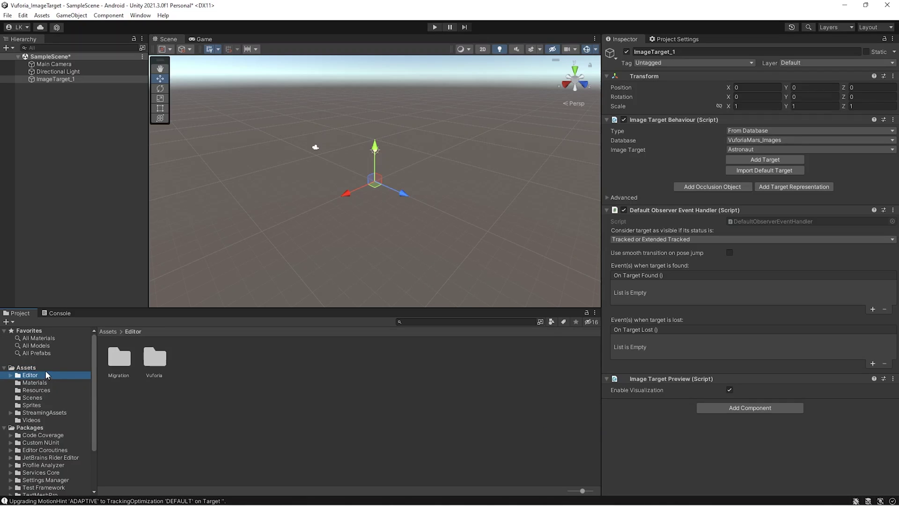
{"action": "left_click", "coordinate": [47, 367]}
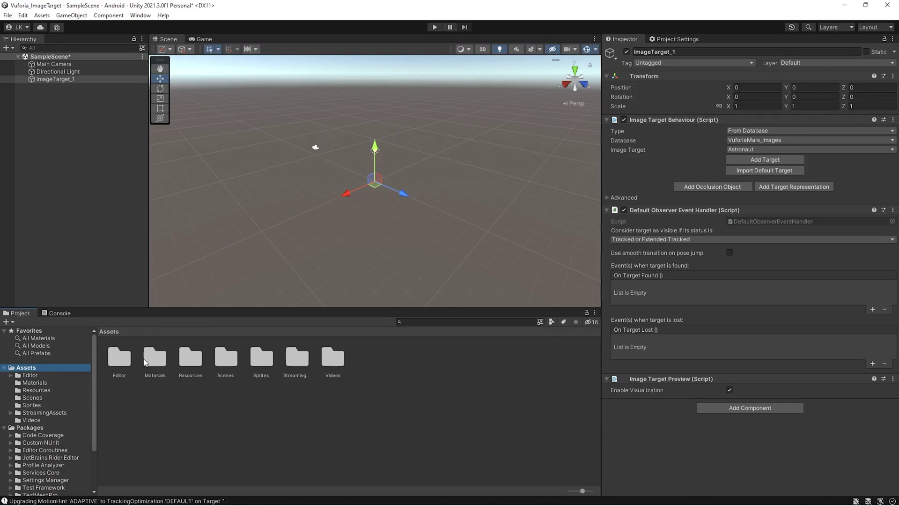
{"action": "left_click", "coordinate": [788, 140]}
{"action": "left_click", "coordinate": [757, 172]}
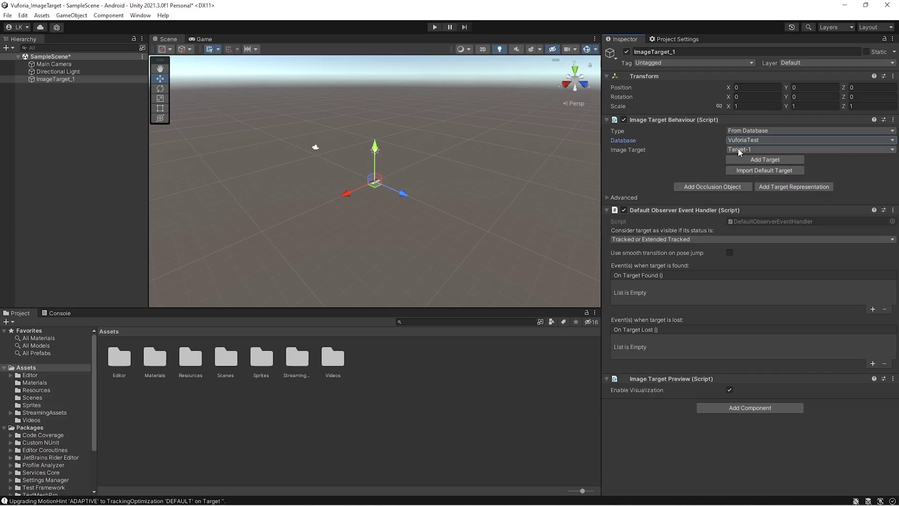
{"action": "left_click", "coordinate": [740, 150]}
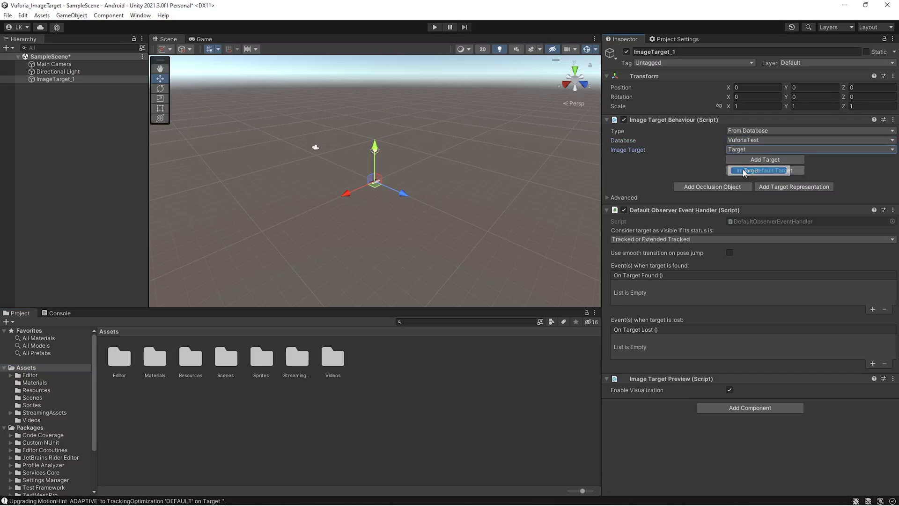
Step: Inspect ImageTarget_1's Target image in the scene, leaving visibility options unchanged
{"action": "left_click", "coordinate": [62, 80]}
{"action": "left_click_drag", "start_coordinate": [356, 178], "coordinate": [421, 244], "text": "alt"}
{"action": "left_click", "coordinate": [277, 180]}
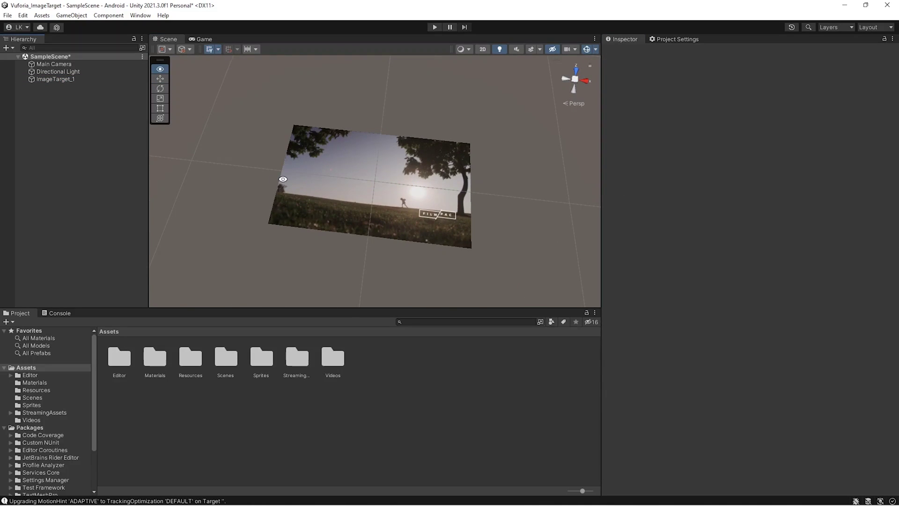
{"action": "left_click", "coordinate": [48, 80]}
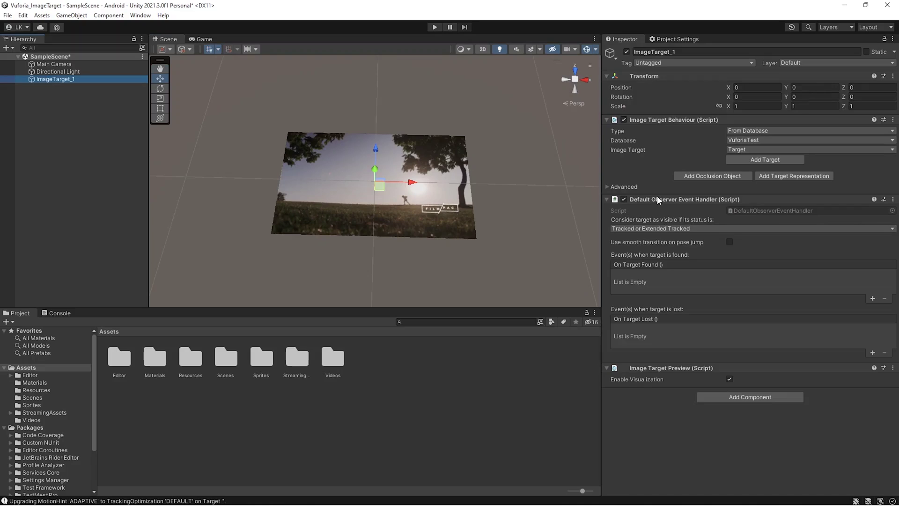
{"action": "left_click", "coordinate": [681, 229]}
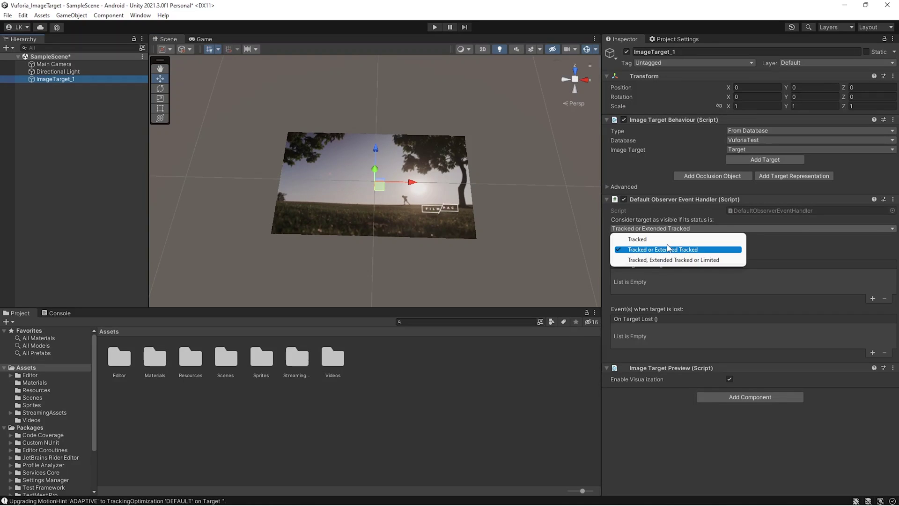
{"action": "left_click", "coordinate": [588, 256]}
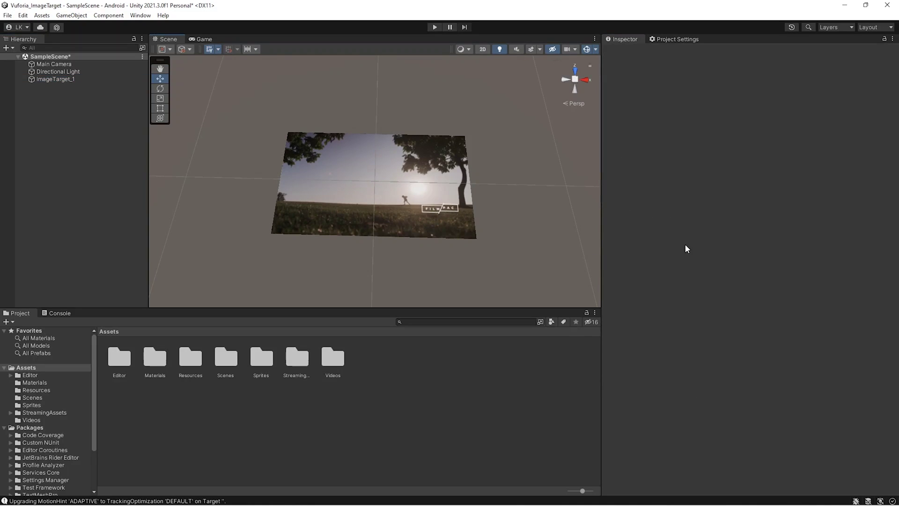
Step: Add empty On Target Found and On Target Lost event entries to ImageTarget_1
{"action": "left_click", "coordinate": [40, 78]}
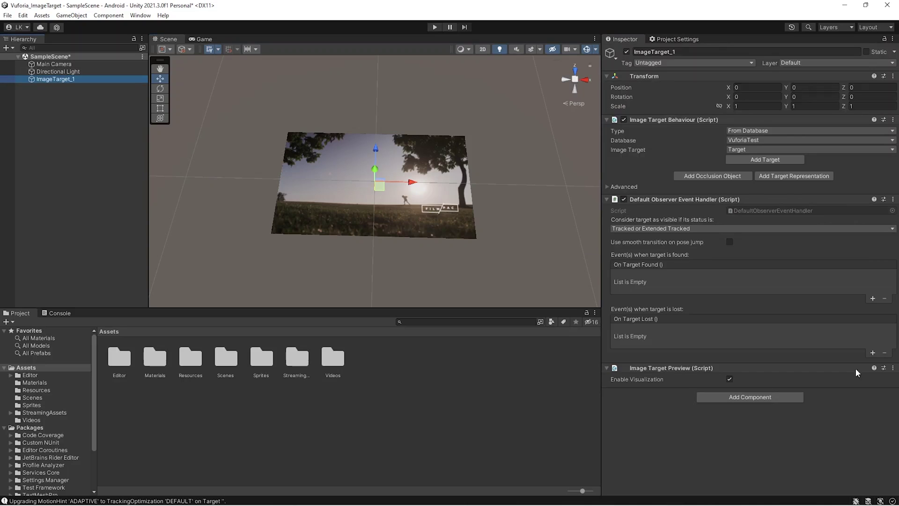
{"action": "left_click", "coordinate": [873, 298]}
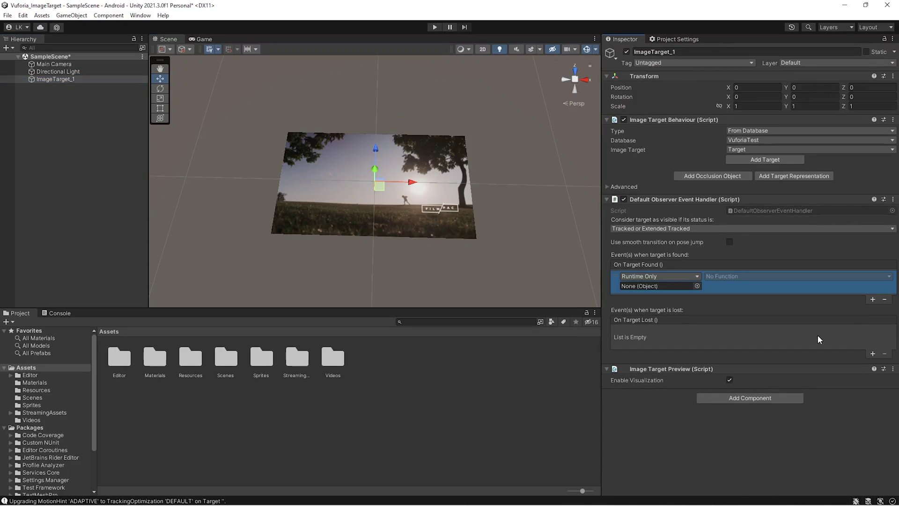
{"action": "left_click", "coordinate": [872, 354]}
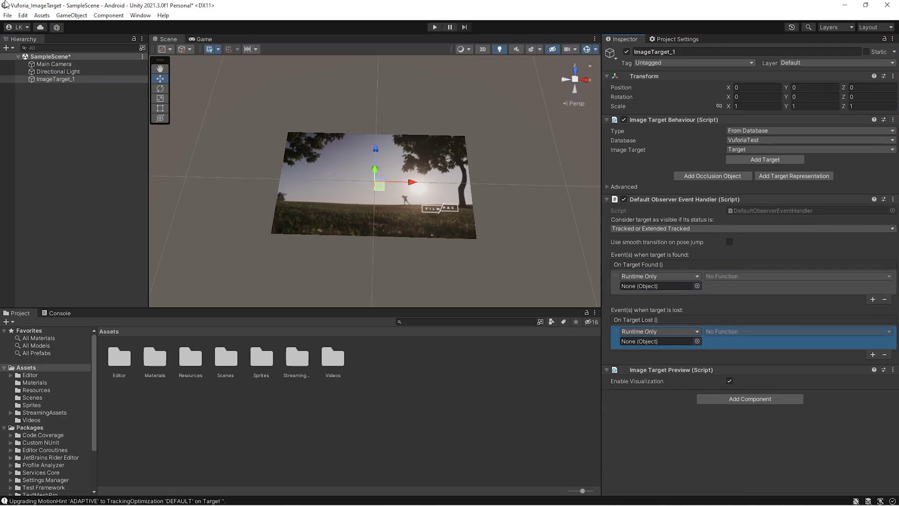
Step: Create a 3D Object Plane as a child of ImageTarget_1
{"action": "left_click", "coordinate": [52, 80]}
{"action": "right_click", "coordinate": [53, 80]}
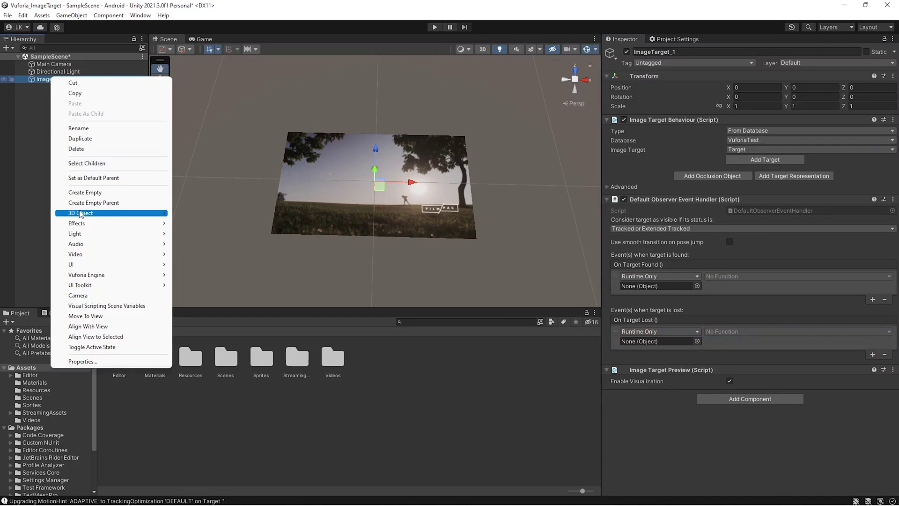
{"action": "mouse_move", "coordinate": [82, 214]}
{"action": "left_click", "coordinate": [206, 254]}
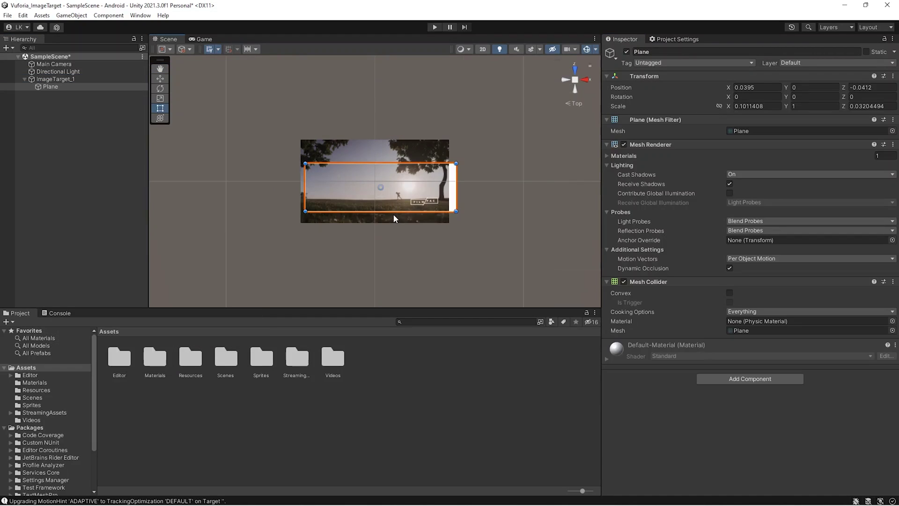
Step: Resize the plane with the Rect tool to cover the target image (0.1006748 × 0.05830346)
{"action": "scroll", "coordinate": [394, 215], "scroll_direction": "up", "scroll_amount": 2}
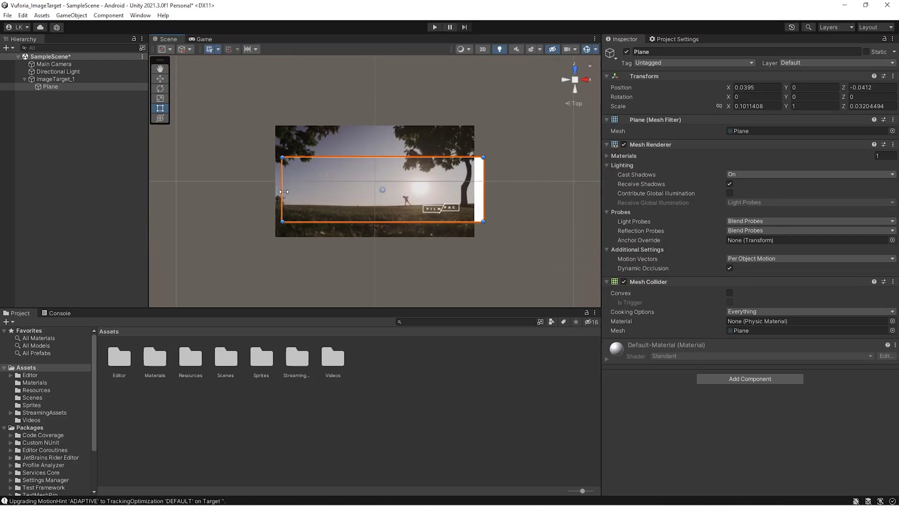
{"action": "left_click_drag", "start_coordinate": [284, 192], "coordinate": [276, 194]}
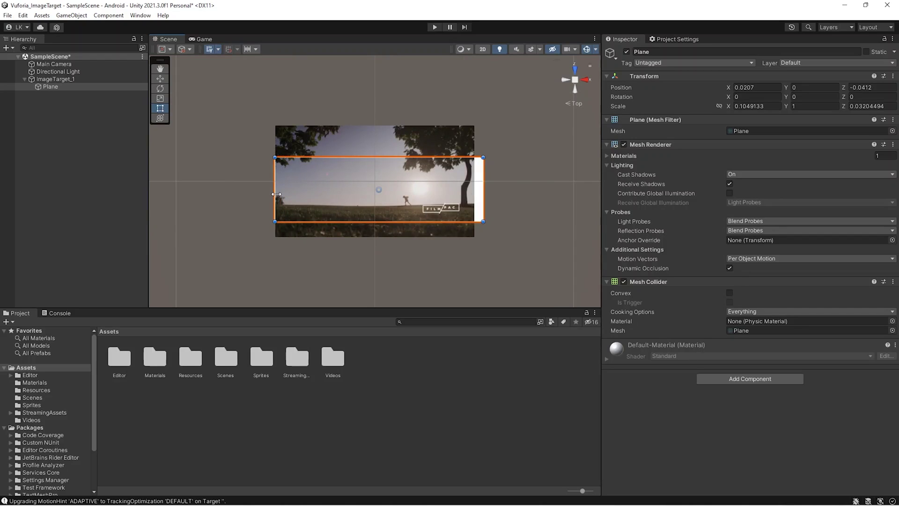
{"action": "left_click", "coordinate": [312, 154]}
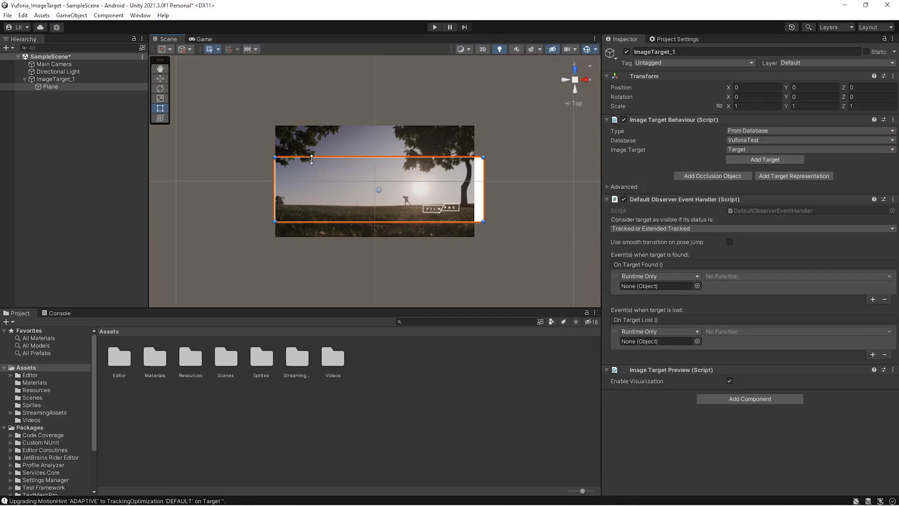
{"action": "left_click", "coordinate": [321, 129]}
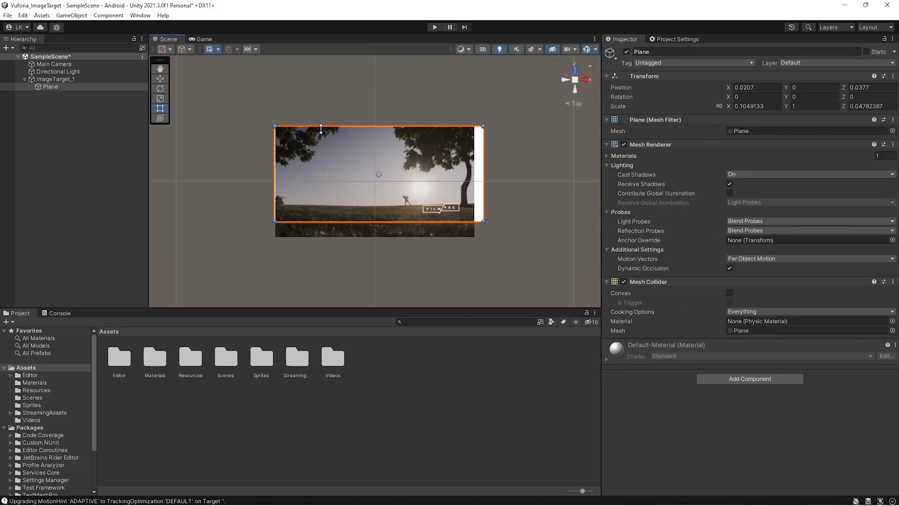
{"action": "left_click_drag", "start_coordinate": [321, 129], "coordinate": [321, 126]}
{"action": "left_click_drag", "start_coordinate": [484, 171], "coordinate": [473, 177]}
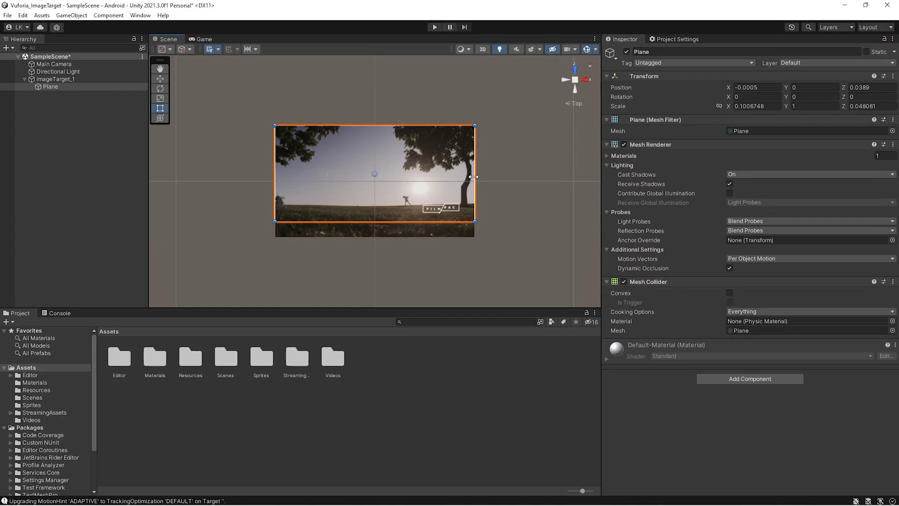
{"action": "left_click_drag", "start_coordinate": [364, 222], "coordinate": [364, 241]}
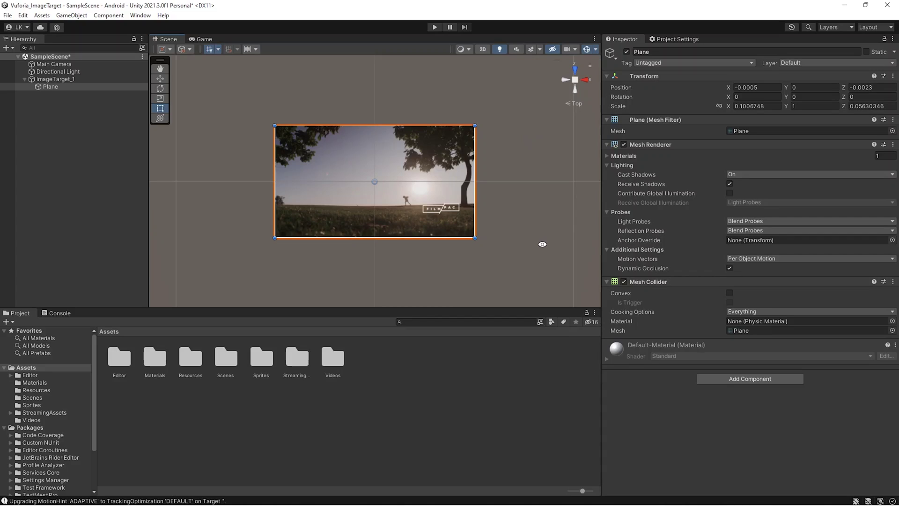
{"action": "key", "text": "w"}
{"action": "left_click_drag", "start_coordinate": [543, 244], "coordinate": [262, 265], "text": "alt"}
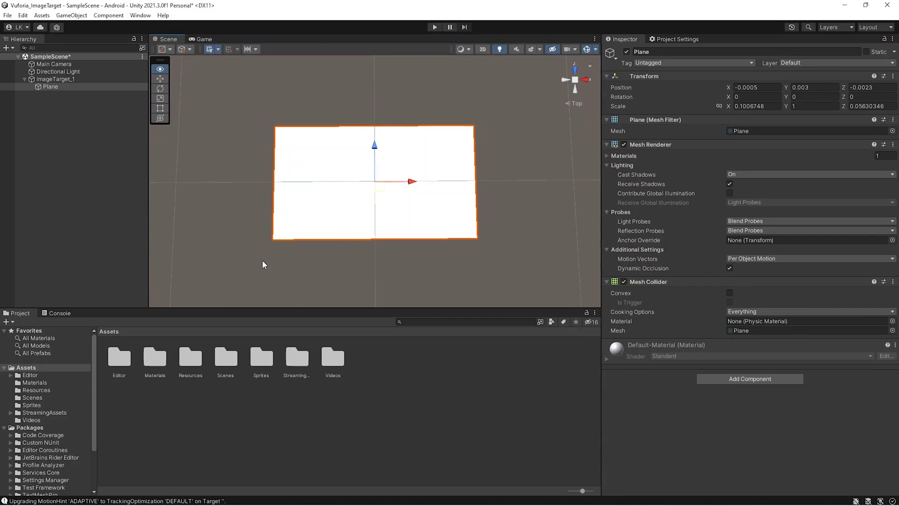
Step: Apply the Target material to the plane and set its Rotation Y to -180
{"action": "left_click", "coordinate": [35, 383]}
{"action": "left_click_drag", "start_coordinate": [761, 414], "coordinate": [761, 415]}
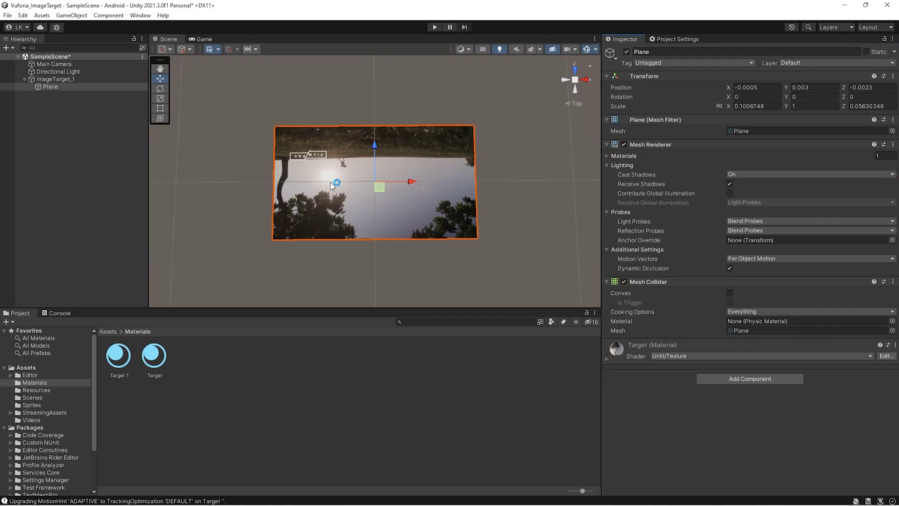
{"action": "key", "text": "r"}
{"action": "key", "text": "e"}
{"action": "left_click_drag", "start_coordinate": [367, 218], "coordinate": [482, 297]}
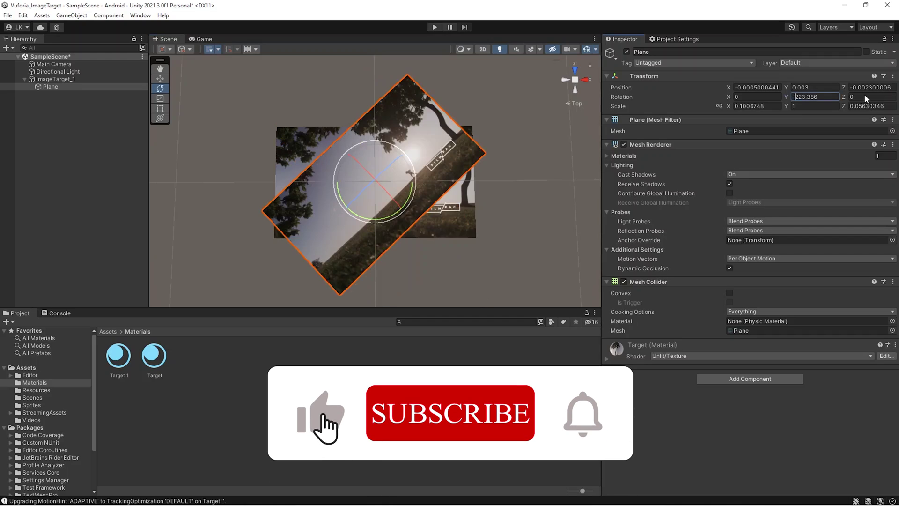
{"action": "type", "text": "-180"}
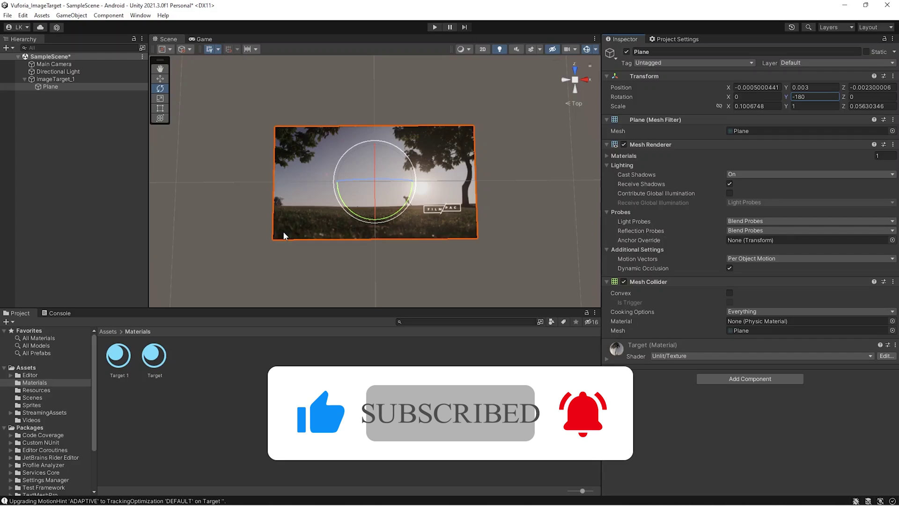
{"action": "left_click", "coordinate": [50, 87]}
Step: Rename the plane to Video and add a Video Player component
{"action": "left_click", "coordinate": [727, 52]}
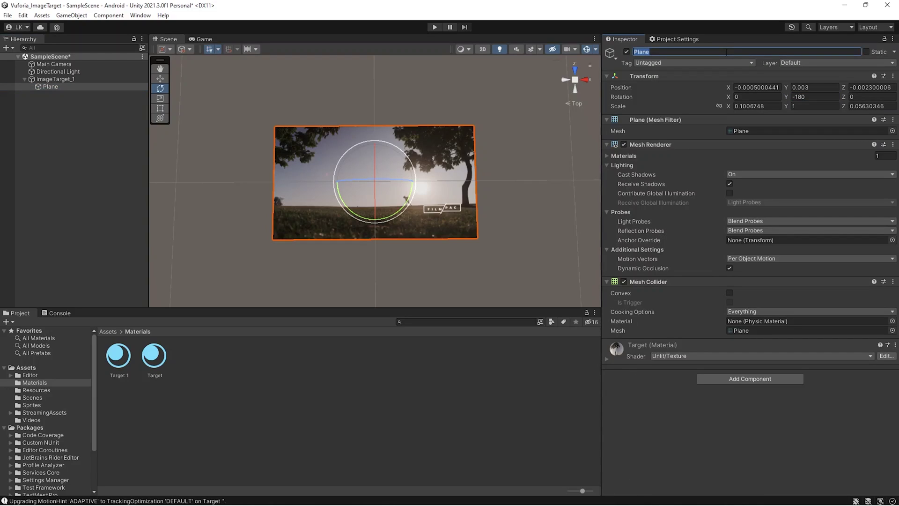
{"action": "type", "text": "Video"}
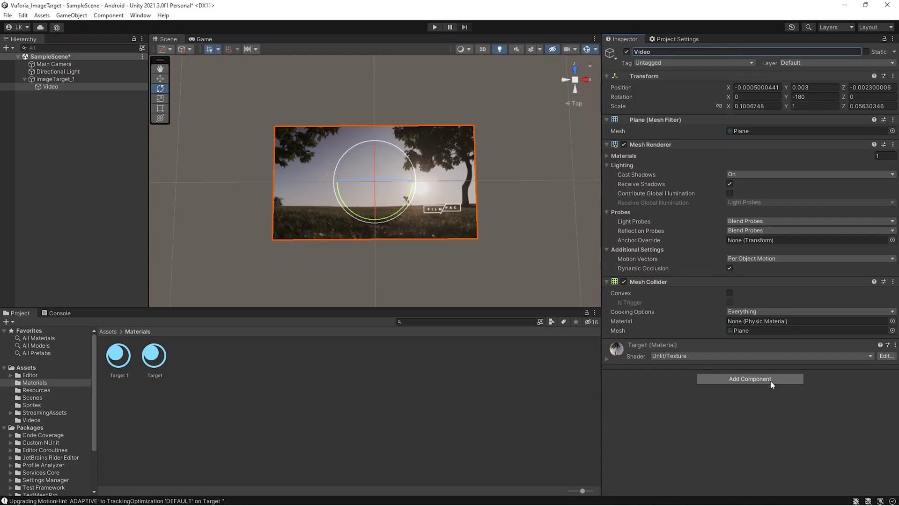
{"action": "left_click", "coordinate": [771, 380]}
{"action": "type", "text": "vi"}
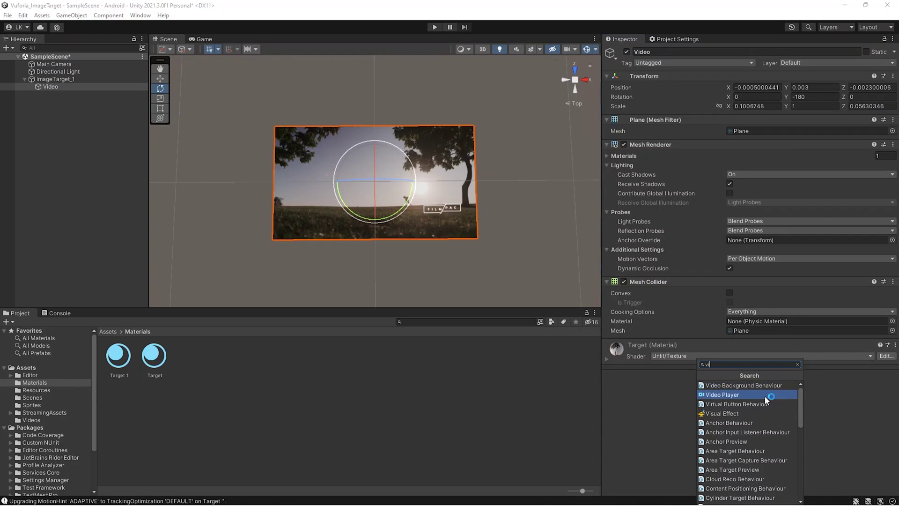
{"action": "left_click", "coordinate": [766, 396]}
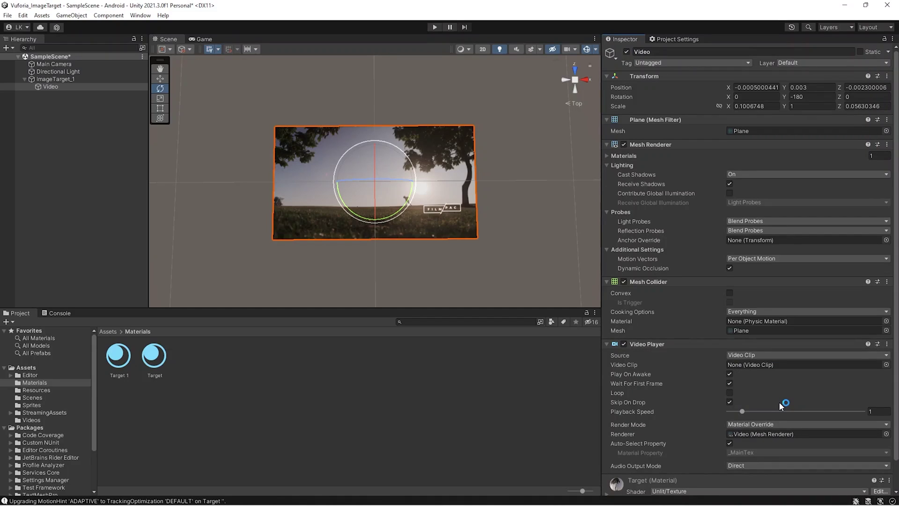
Step: Assign the Sequence 01 clip and turn off Play On Awake and Wait For First Frame
{"action": "scroll", "coordinate": [781, 405], "scroll_direction": "down", "scroll_amount": 2}
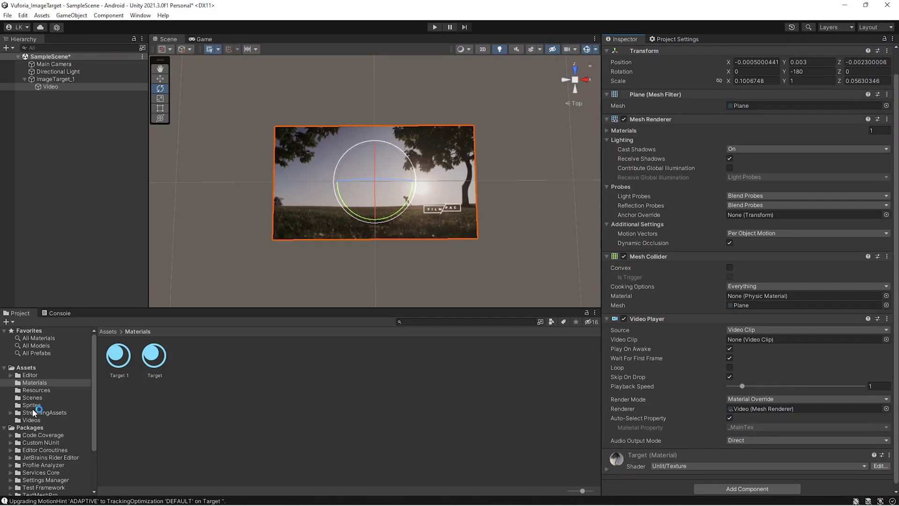
{"action": "left_click", "coordinate": [31, 420]}
{"action": "left_click_drag", "start_coordinate": [155, 357], "coordinate": [778, 340]}
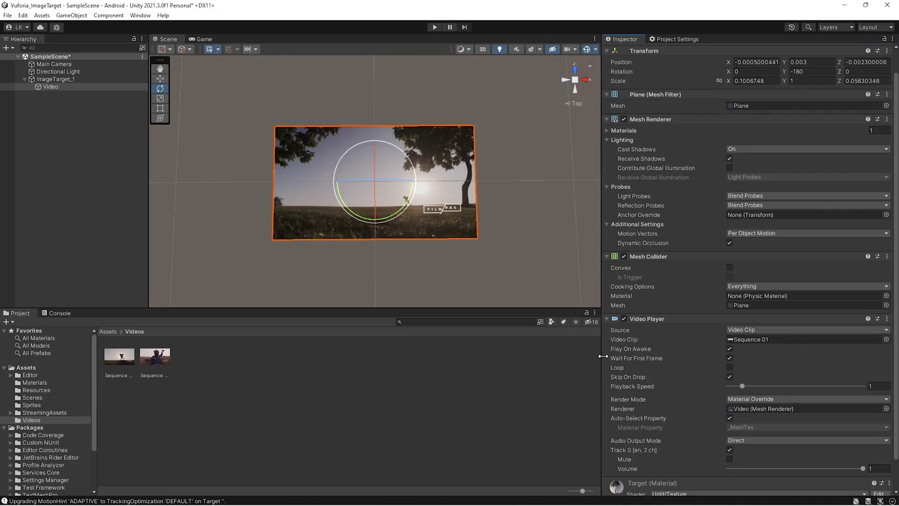
{"action": "left_click", "coordinate": [730, 349]}
{"action": "left_click", "coordinate": [730, 358]}
{"action": "scroll", "coordinate": [746, 434], "scroll_direction": "down", "scroll_amount": 2}
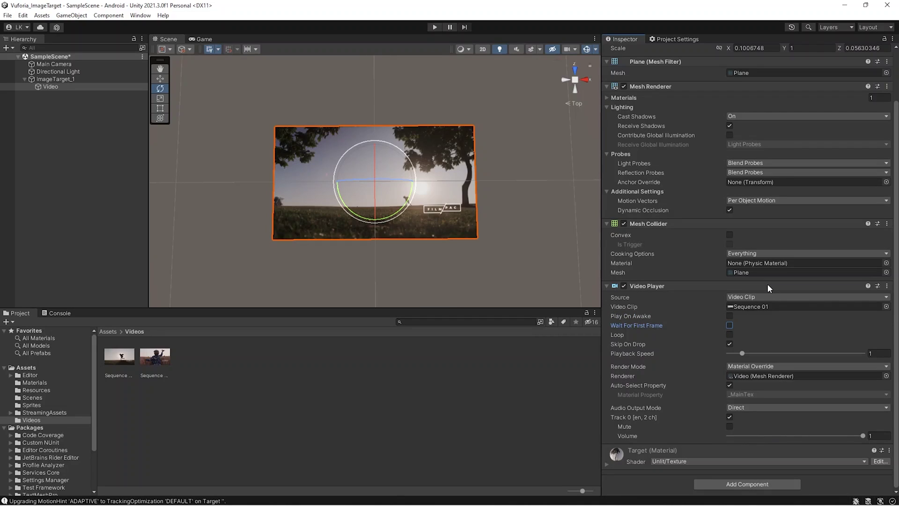
Step: Make ImageTarget_1's On Target Found event call VideoPlayer Play() on the Video object
{"action": "left_click", "coordinate": [55, 79]}
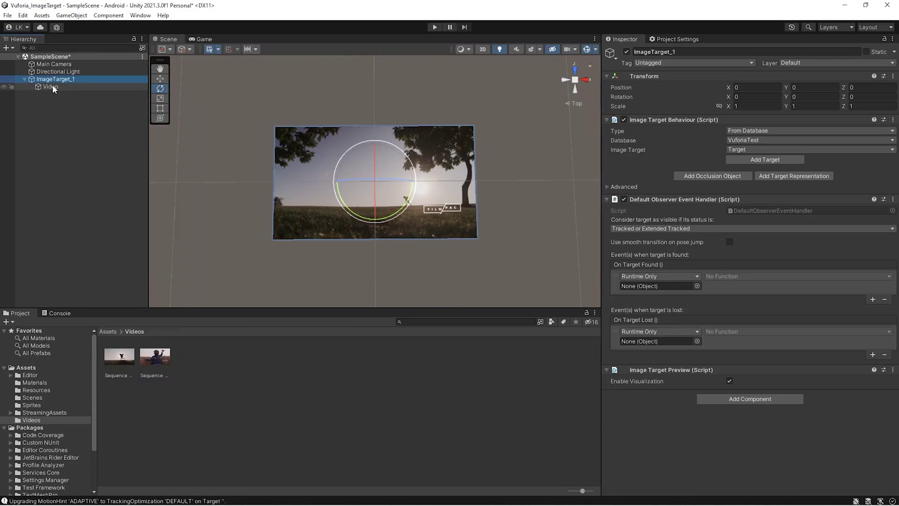
{"action": "left_click_drag", "start_coordinate": [50, 87], "coordinate": [690, 287]}
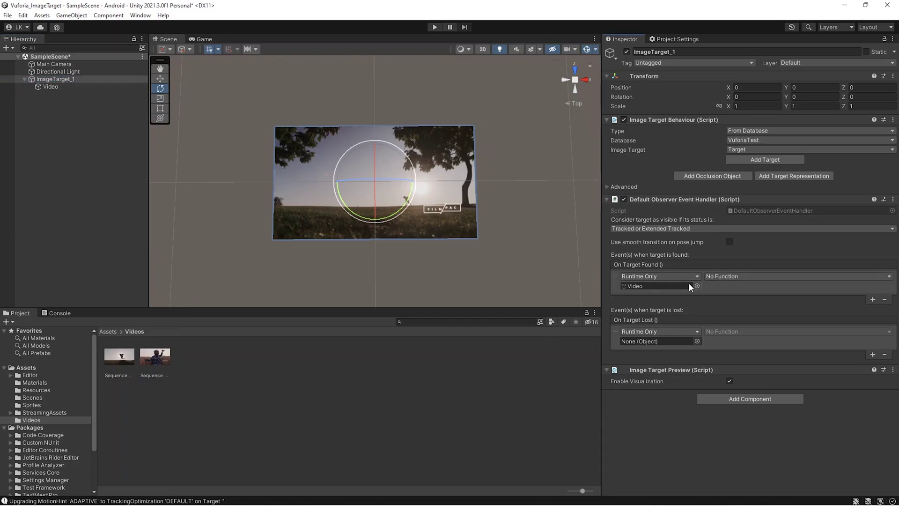
{"action": "left_click", "coordinate": [721, 276]}
{"action": "mouse_move", "coordinate": [738, 353]}
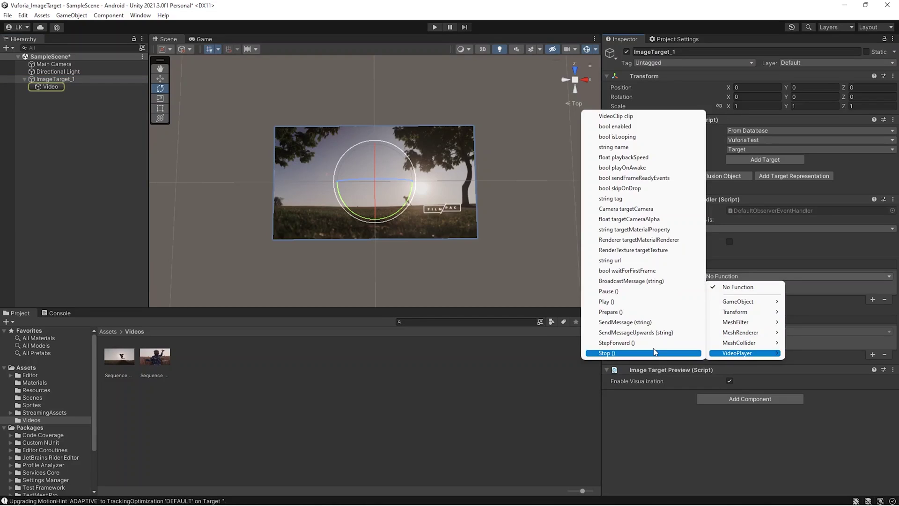
{"action": "left_click", "coordinate": [630, 302]}
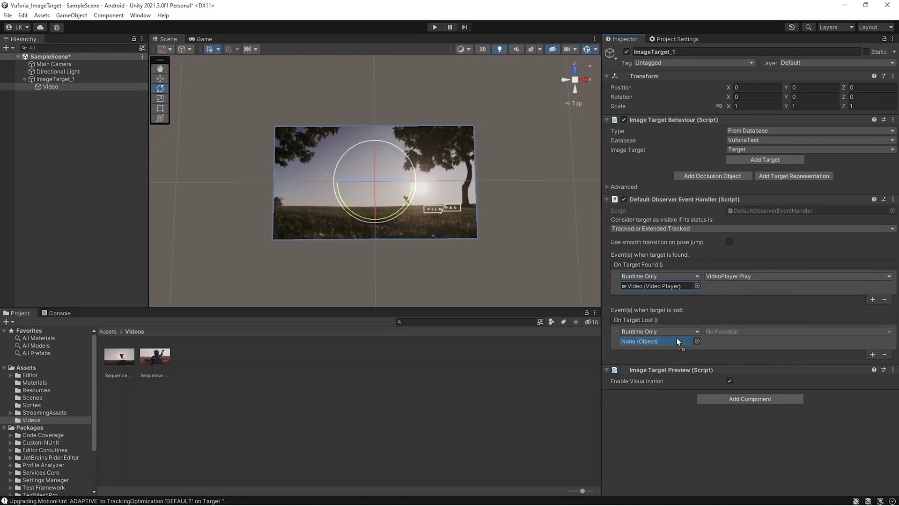
Step: Make On Target Lost call VideoPlayer Pause() on the Video, and save the scene
{"action": "left_click_drag", "start_coordinate": [677, 342], "coordinate": [677, 341]}
{"action": "left_click", "coordinate": [724, 332]}
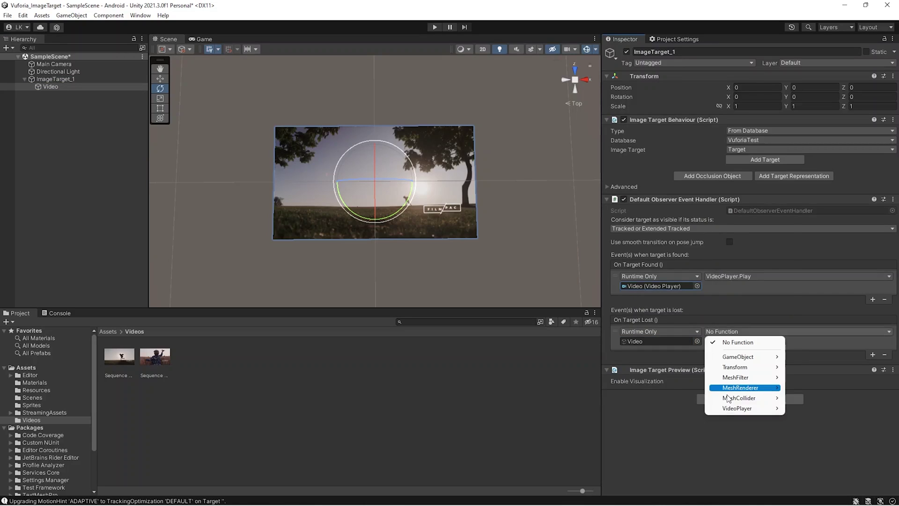
{"action": "mouse_move", "coordinate": [726, 408]}
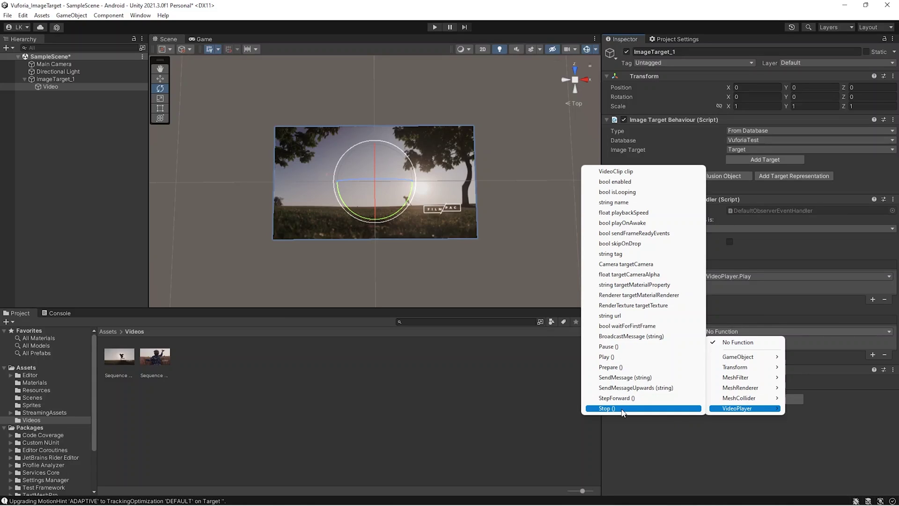
{"action": "left_click", "coordinate": [623, 347]}
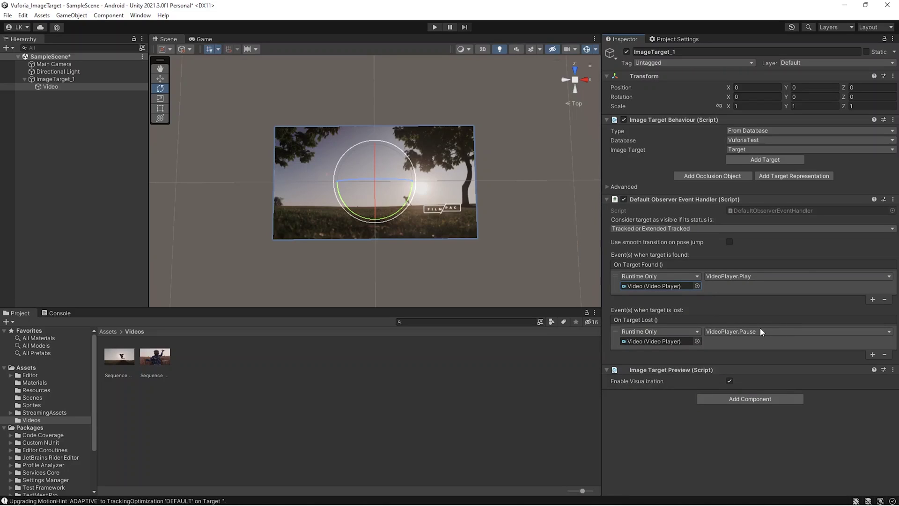
{"action": "key", "text": "ctrl+s"}
{"action": "left_click", "coordinate": [46, 79]}
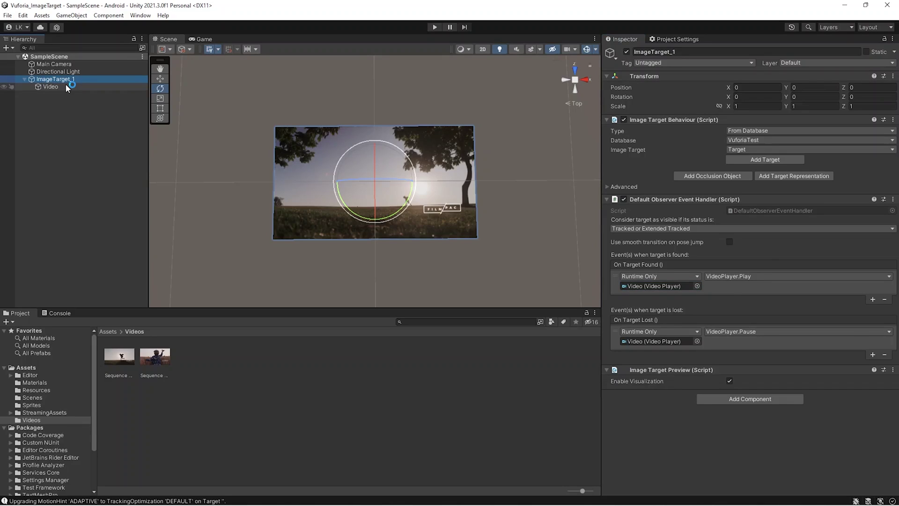
Step: Duplicate ImageTarget_1 and rename the copy 'ImageTarget_2'
{"action": "key", "text": "ctrl+d"}
{"action": "left_click", "coordinate": [812, 52]}
{"action": "type", "text": "ImageTarget_2"}
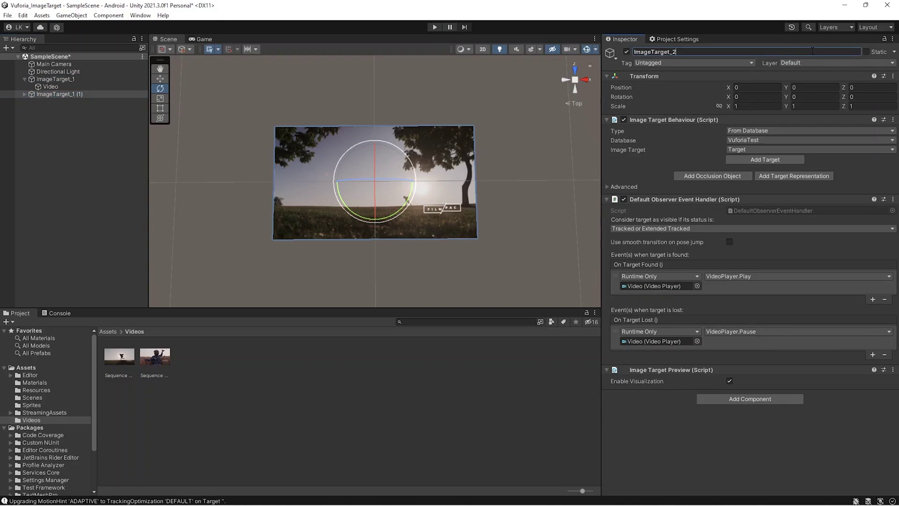
{"action": "key", "text": "Return"}
Step: Give ImageTarget_2's Video plane its own material and a different video clip
{"action": "left_click", "coordinate": [24, 94]}
{"action": "left_click", "coordinate": [35, 383]}
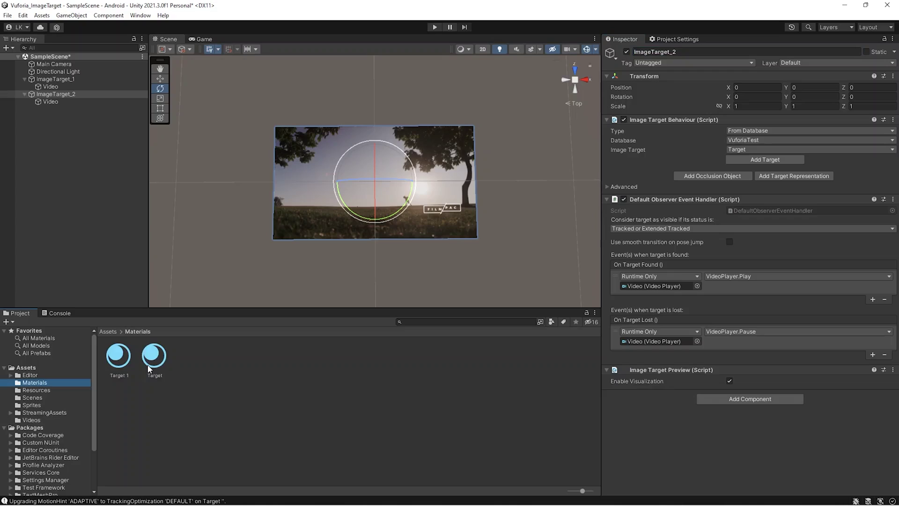
{"action": "left_click_drag", "start_coordinate": [149, 369], "coordinate": [65, 101]}
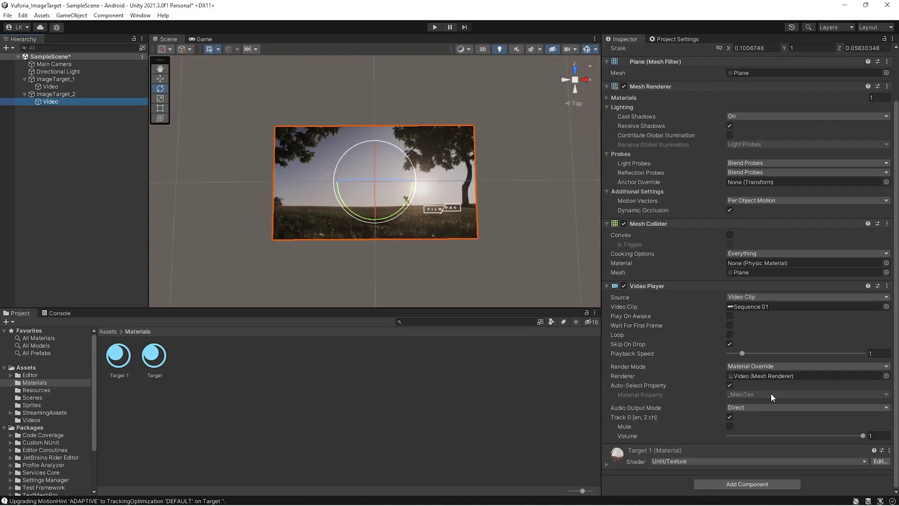
{"action": "left_click", "coordinate": [31, 420]}
{"action": "left_click_drag", "start_coordinate": [155, 357], "coordinate": [777, 307]}
Step: Check which Video ImageTarget_2's found event controls, then collapse ImageTarget_1
{"action": "left_click", "coordinate": [55, 94]}
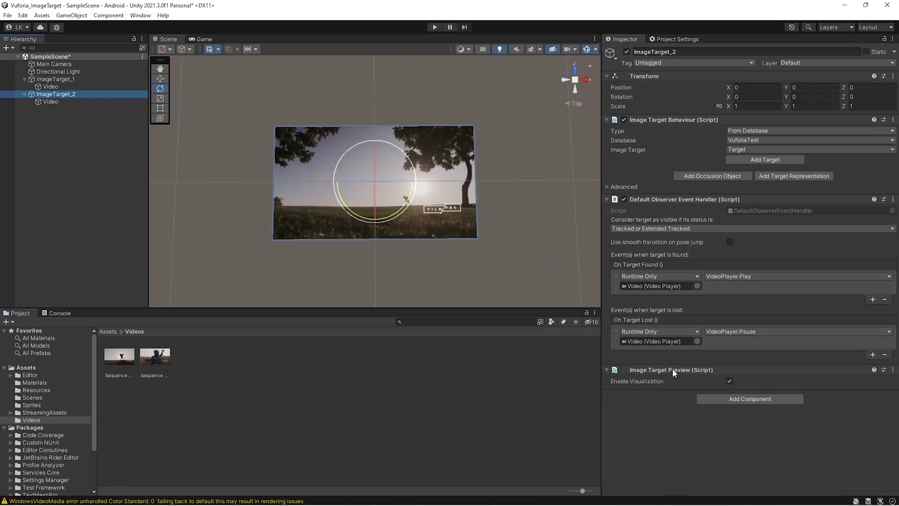
{"action": "left_click", "coordinate": [666, 286]}
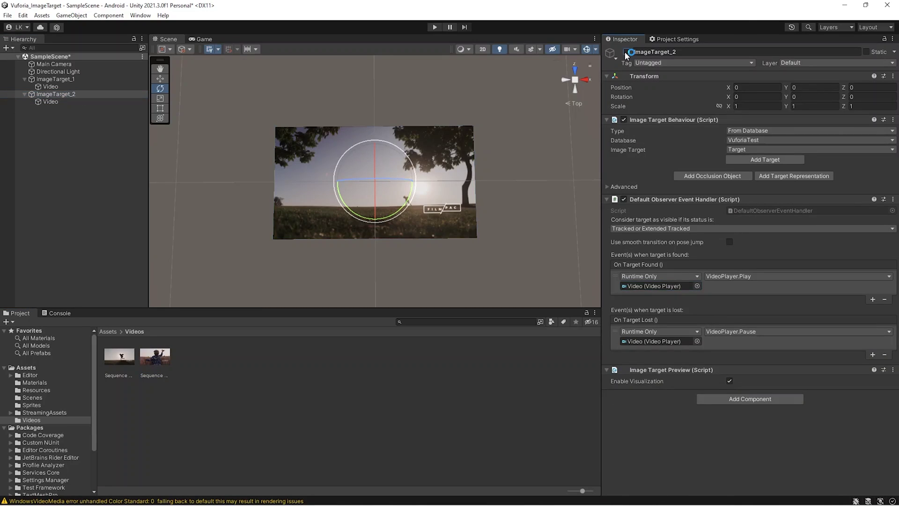
{"action": "left_click", "coordinate": [55, 80]}
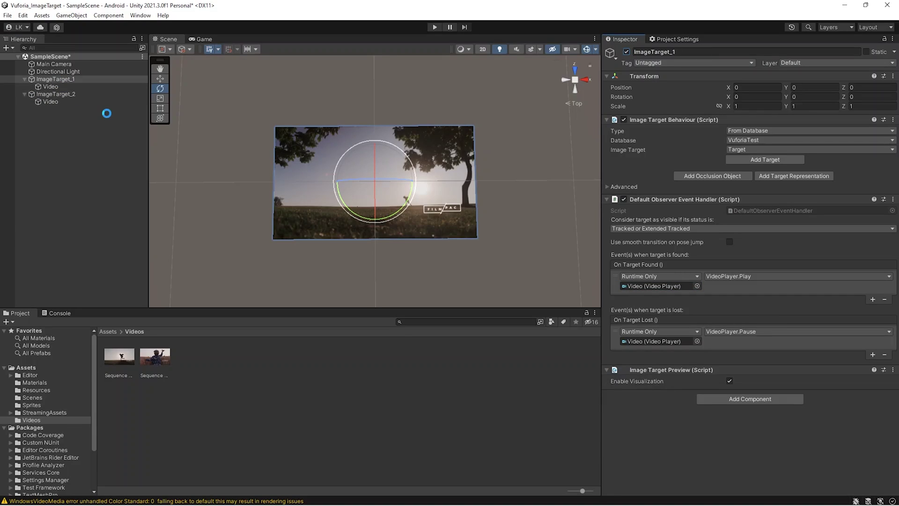
{"action": "left_click", "coordinate": [23, 79]}
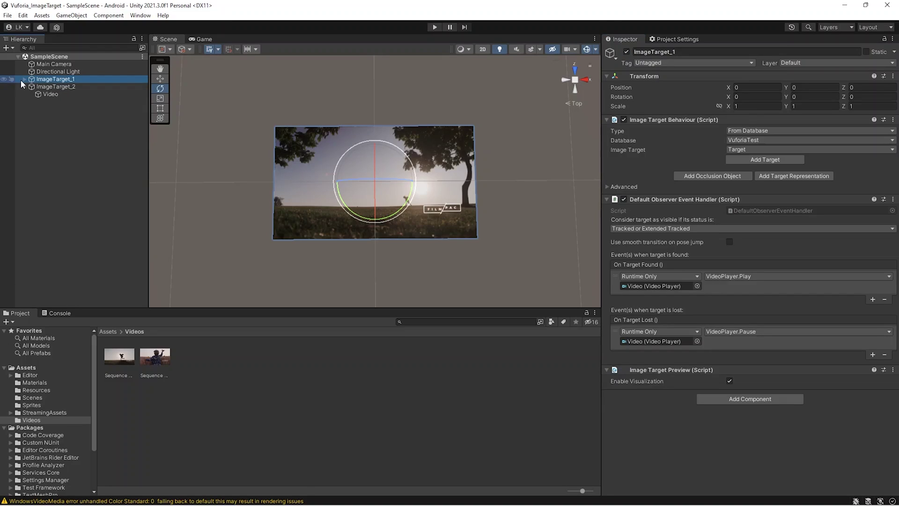
Step: Open the Player settings and the Build Settings window
{"action": "left_click", "coordinate": [674, 40]}
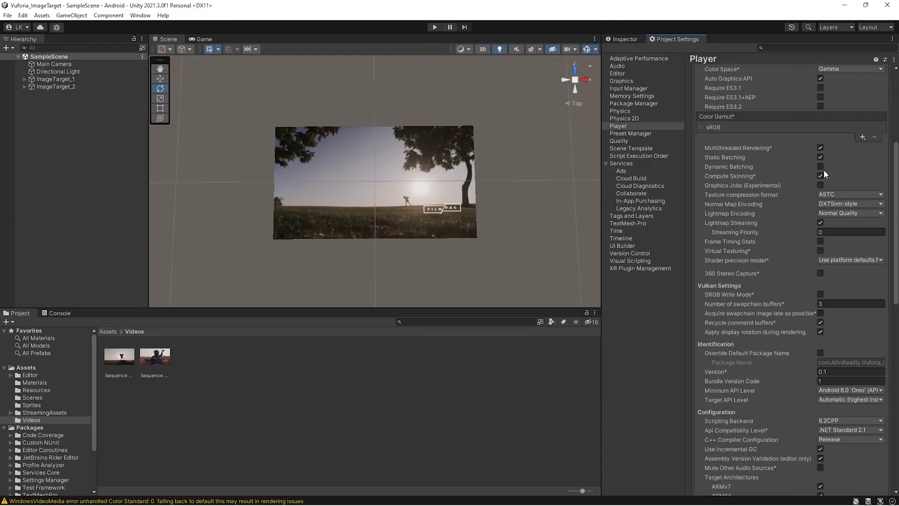
{"action": "left_click", "coordinate": [7, 15]}
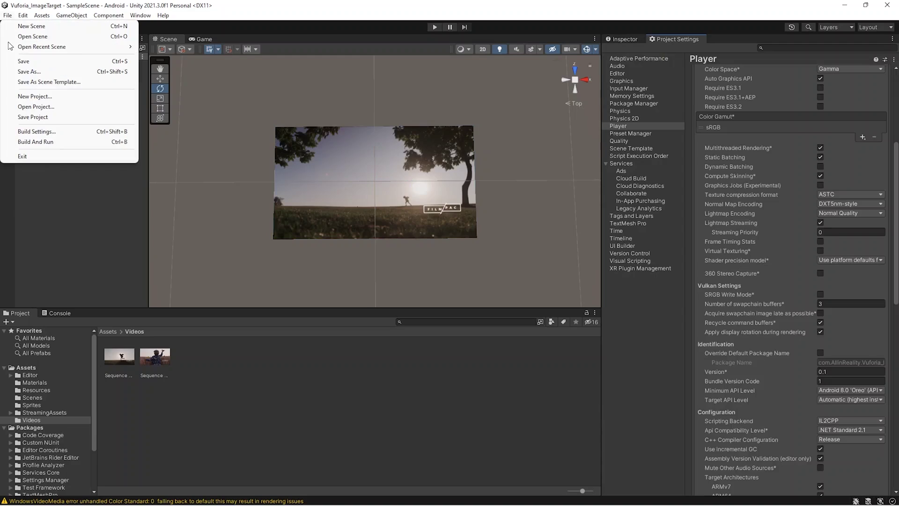
{"action": "left_click", "coordinate": [36, 131]}
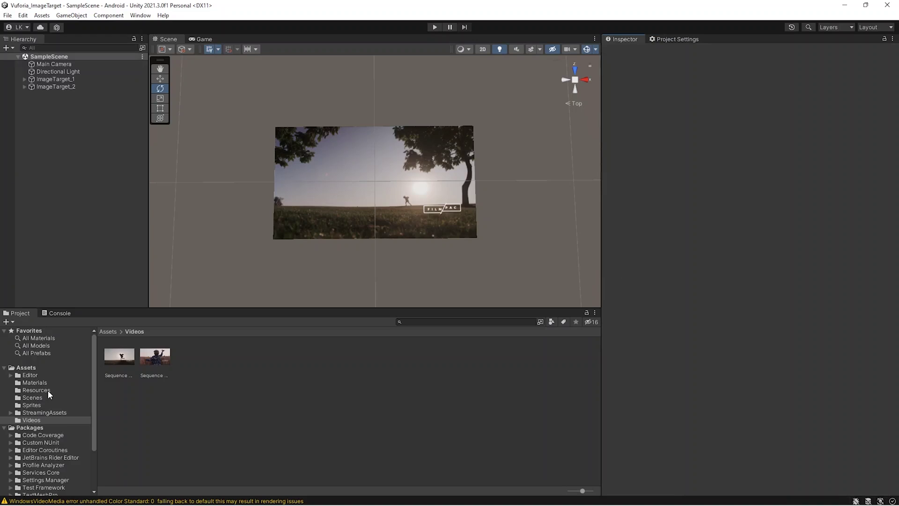
Step: Select VuforiaConfiguration in Assets/Resources and switch to the browser's license page
{"action": "left_click", "coordinate": [48, 389]}
{"action": "left_click", "coordinate": [117, 356]}
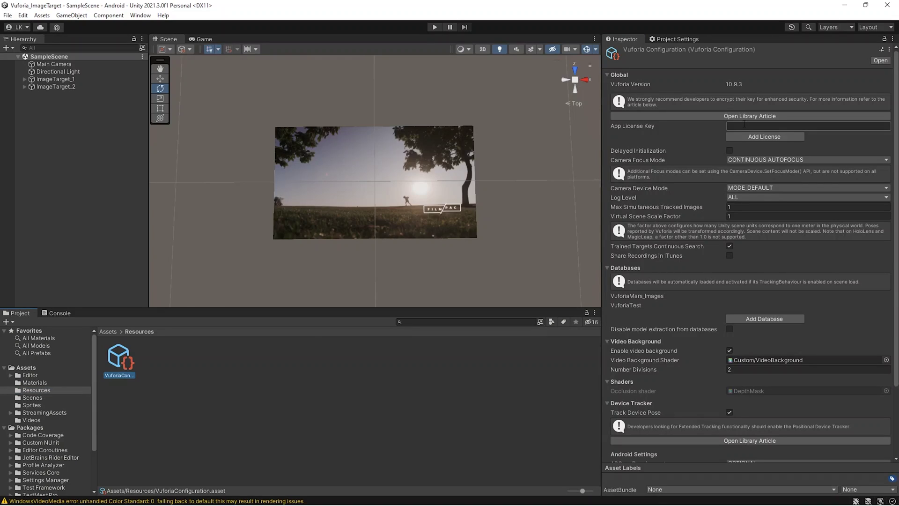
{"action": "key", "text": "alt+Tab"}
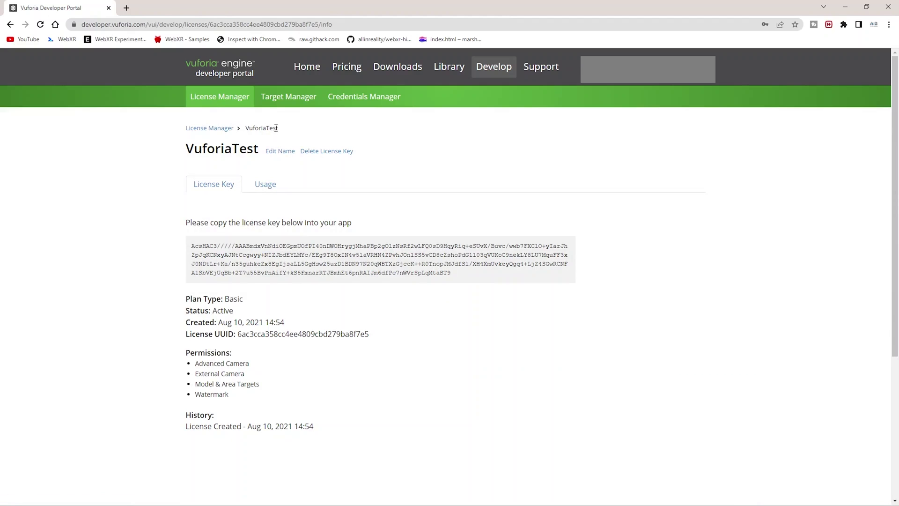
Step: Copy the VuforiaTest license key from the developer portal
{"action": "left_click", "coordinate": [268, 266]}
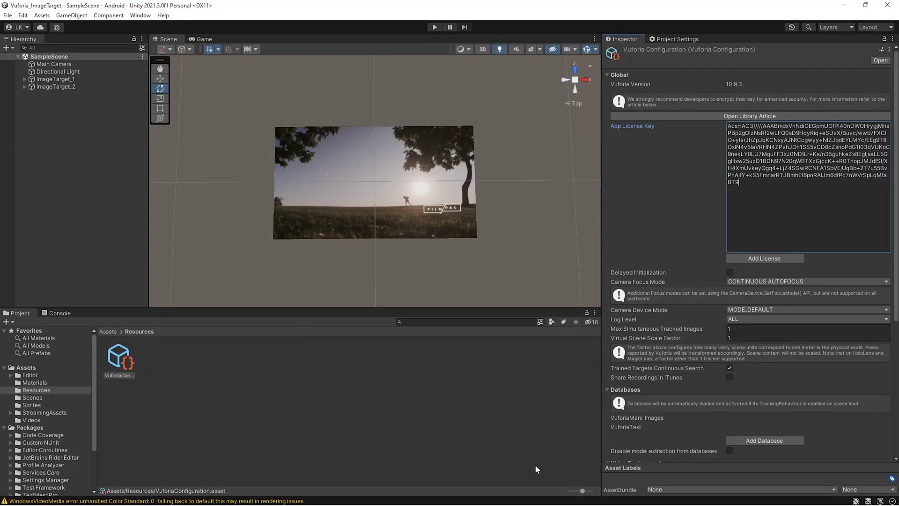
Step: Uncheck Include ARCore library in the Vuforia Configuration's Android Settings
{"action": "scroll", "coordinate": [728, 389], "scroll_direction": "down", "scroll_amount": 5}
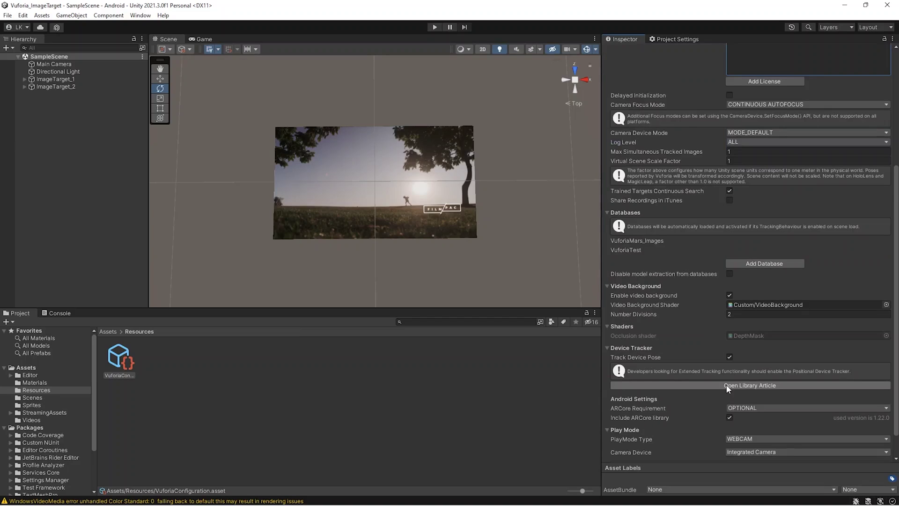
{"action": "left_click", "coordinate": [730, 417]}
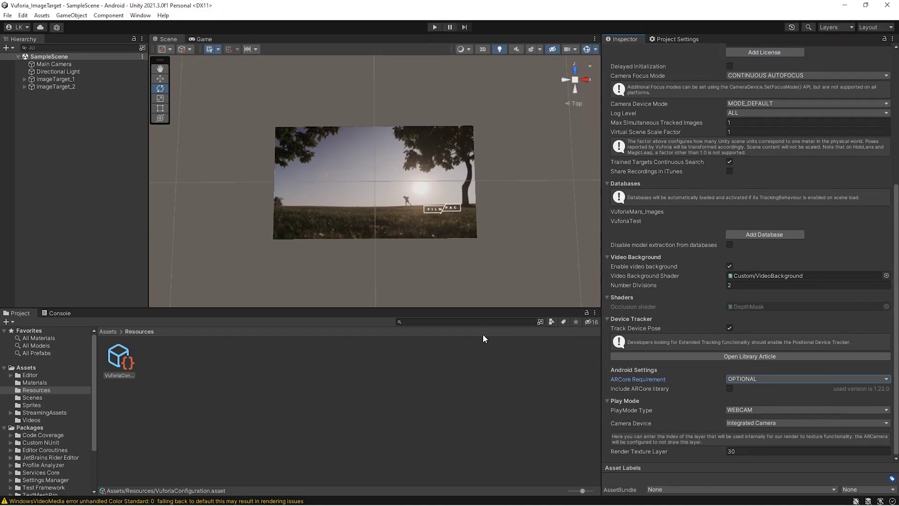
{"action": "left_click", "coordinate": [10, 16]}
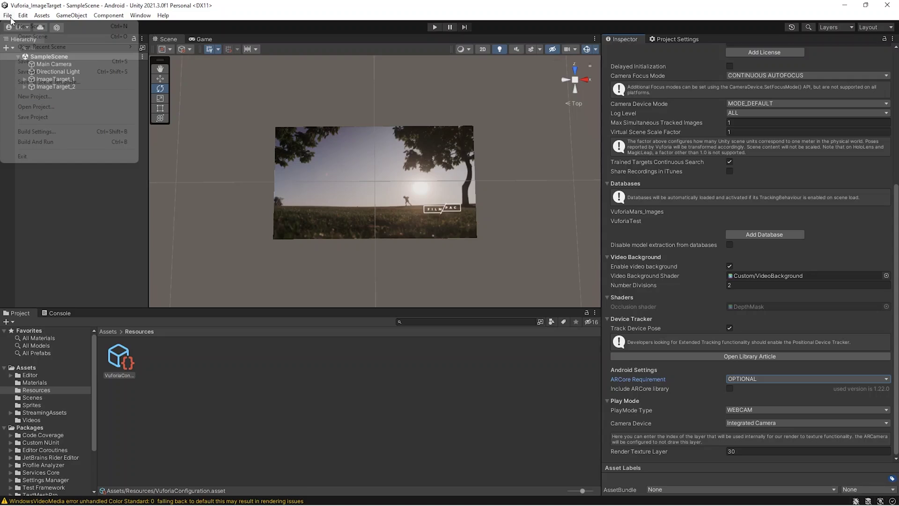
Step: Open Build Settings with Android as platform and Scenes/SampleScene in the build
{"action": "left_click", "coordinate": [36, 132]}
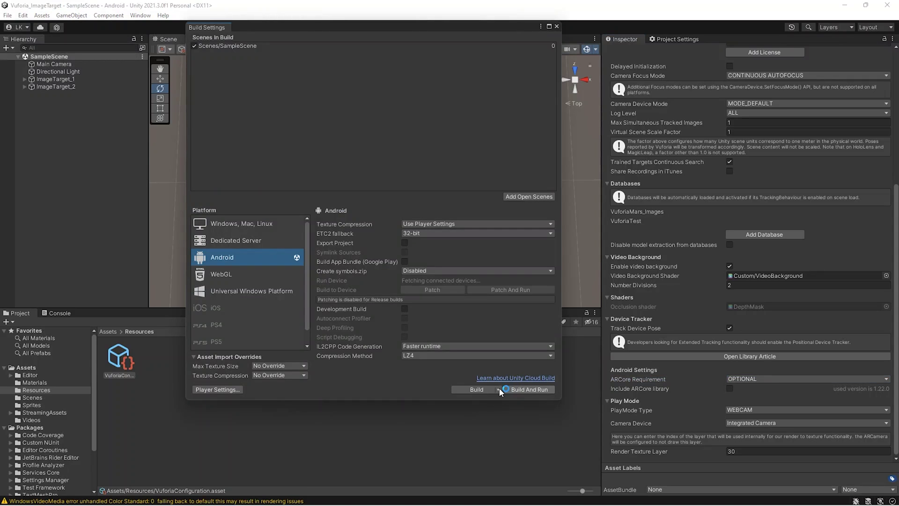